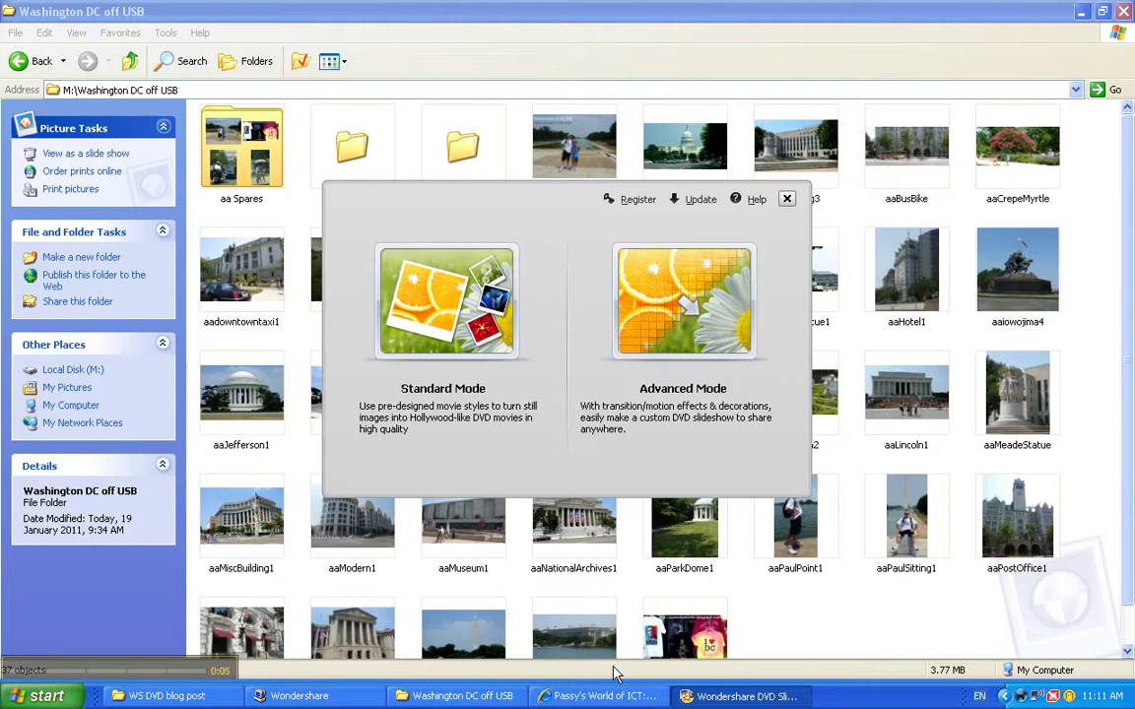
Step: Launch the builder in Standard Mode with an empty Slideshow1 project
left_click(468, 303)
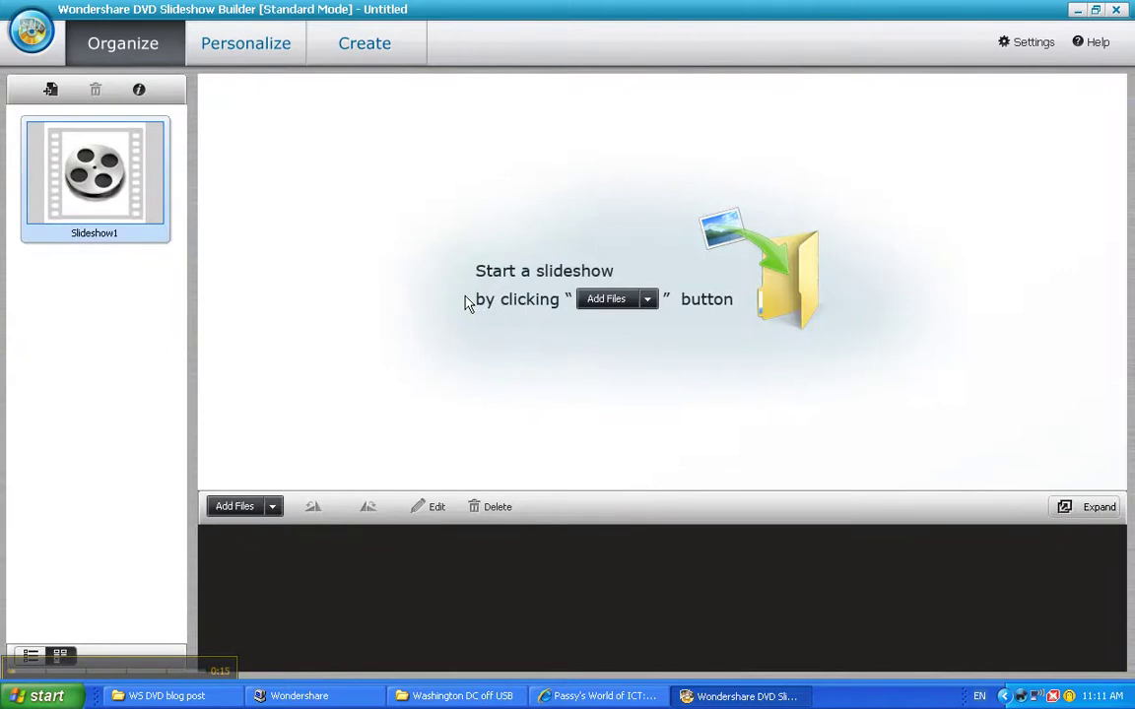
Step: Import all Washington DC photos, excluding the aa Spares, Project and testWashingtonDC folders
left_click(603, 299)
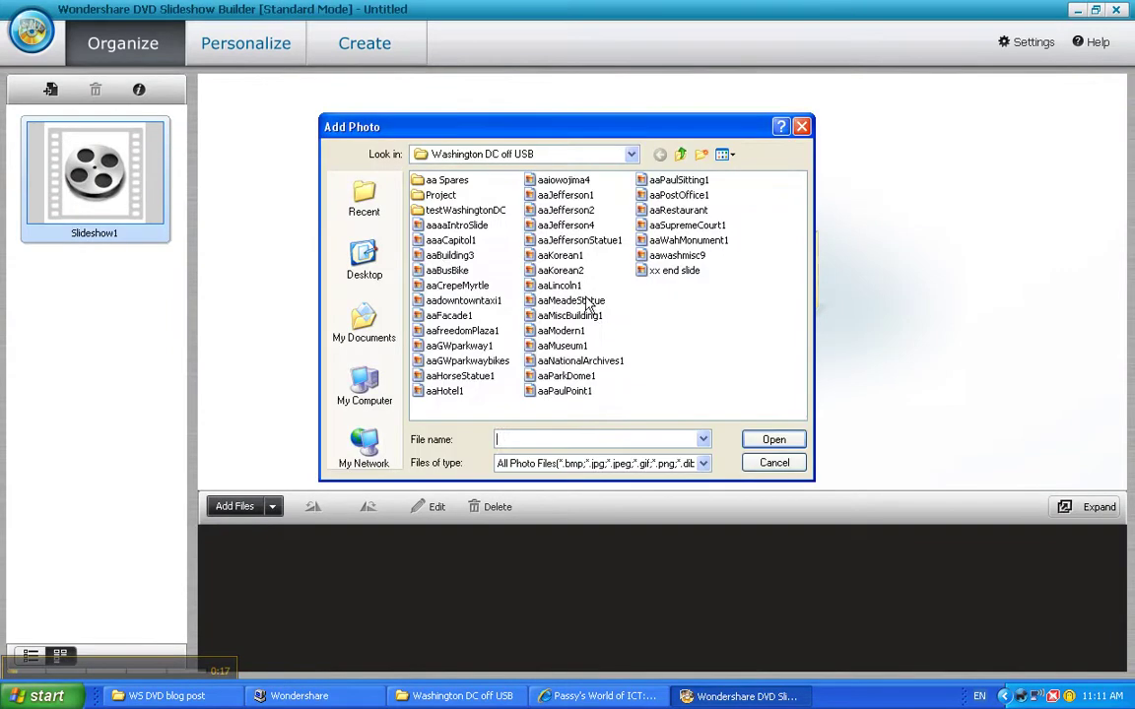
left_click(453, 226)
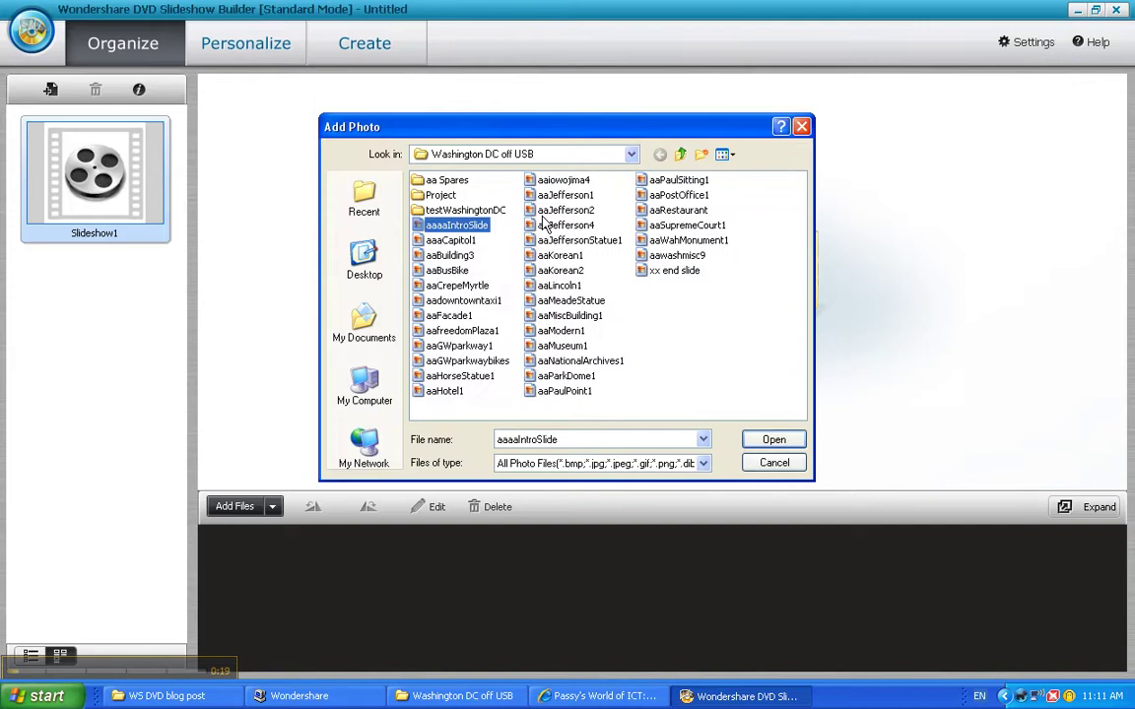
key("ctrl+a")
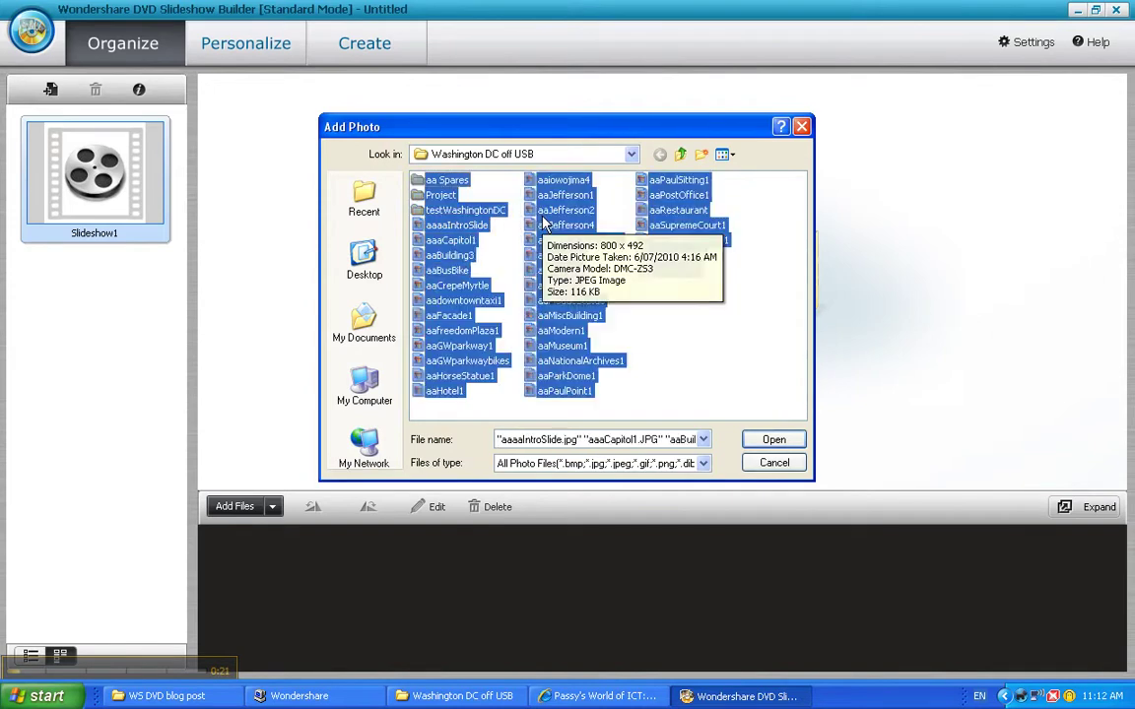
left_click(449, 180, "ctrl")
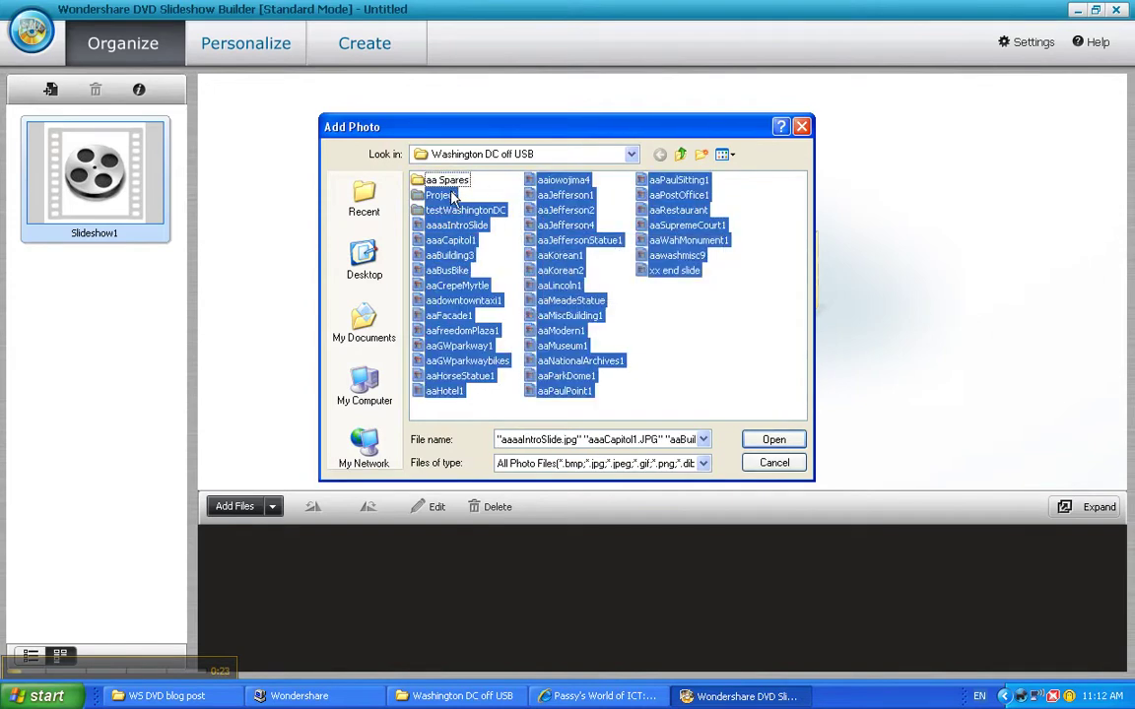
left_click(440, 195, "ctrl")
left_click(463, 210, "ctrl")
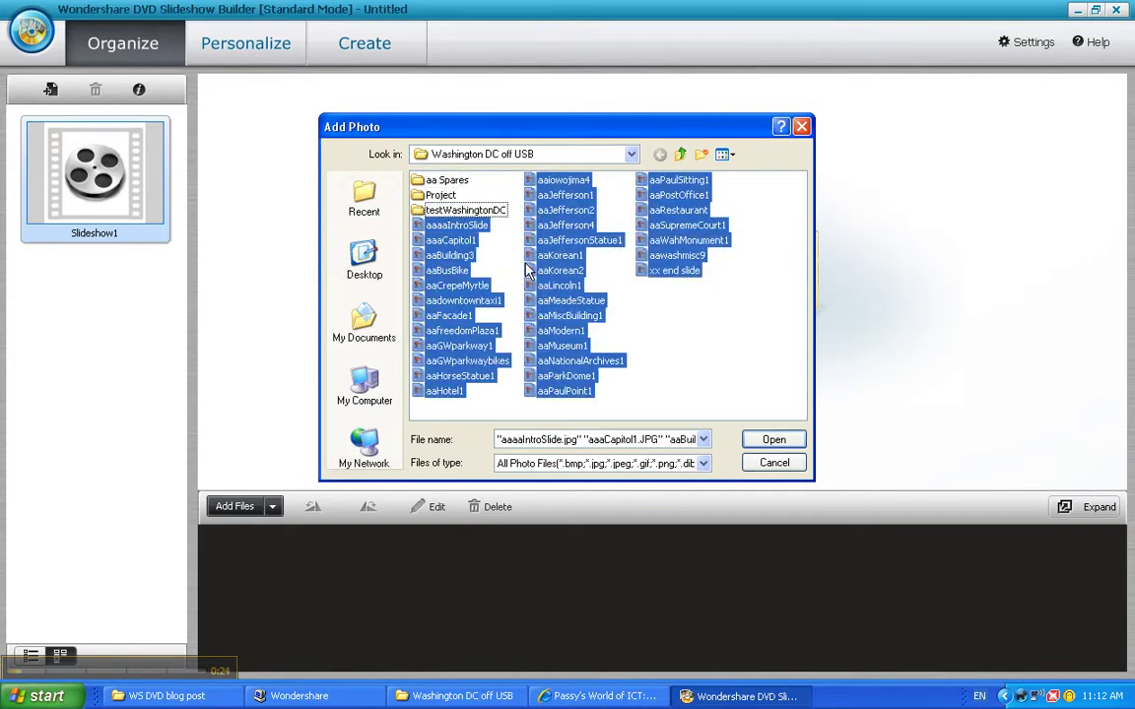
left_click(773, 441)
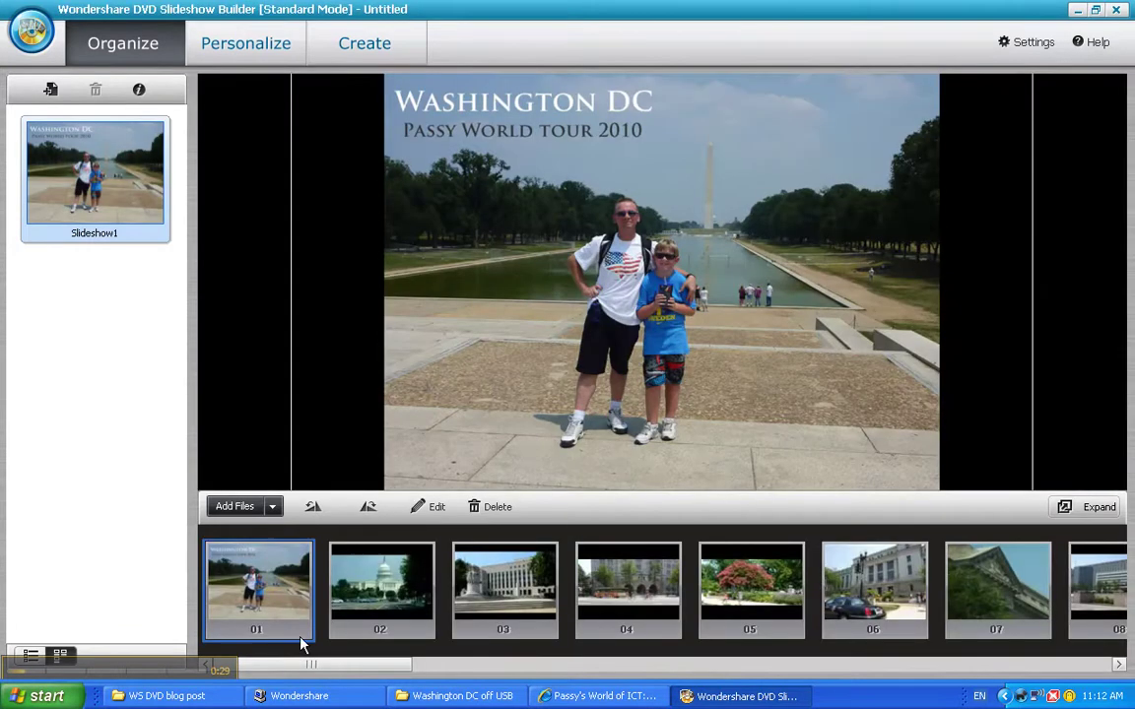
Step: Move the tree-lined road, cyclist and building pediment photos into slides 06, 07 and 08
left_click_drag(322, 666, 424, 673)
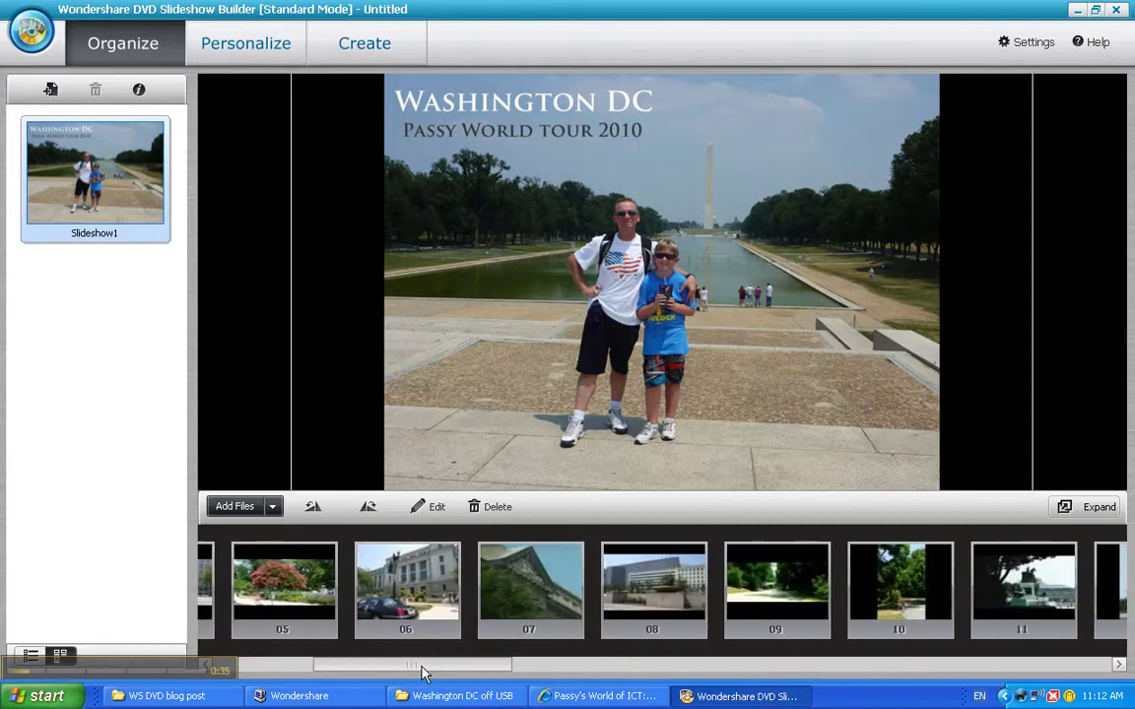
left_click_drag(773, 586, 345, 579)
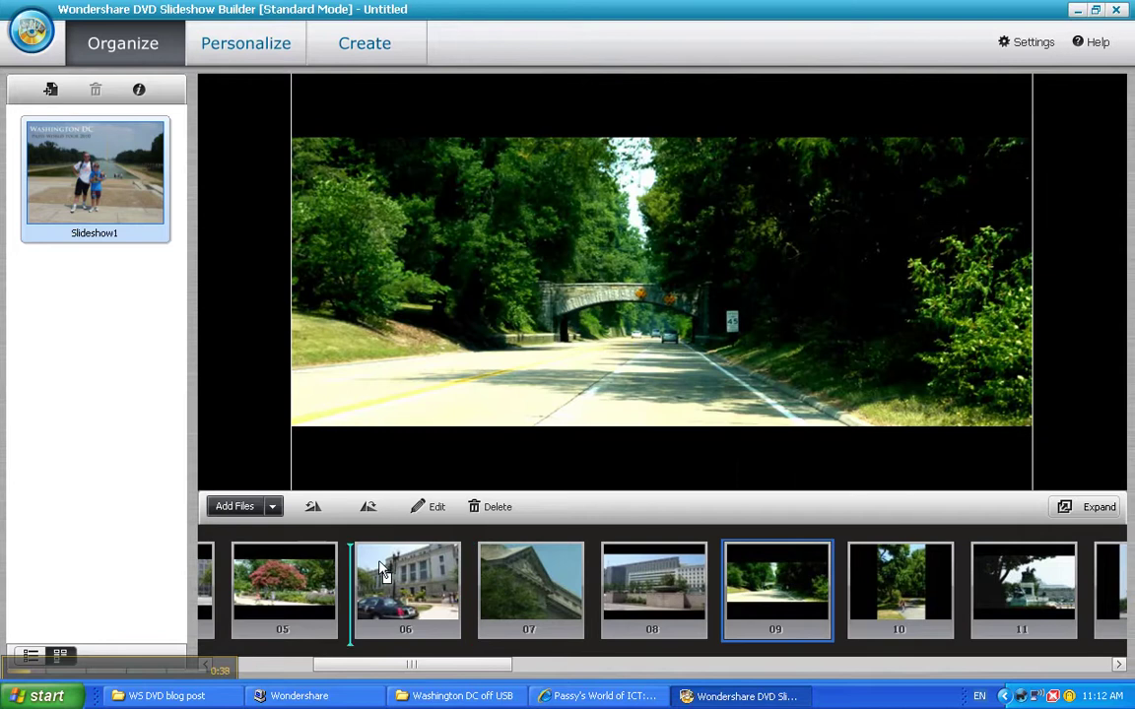
left_click(910, 581)
left_click_drag(911, 581, 482, 519)
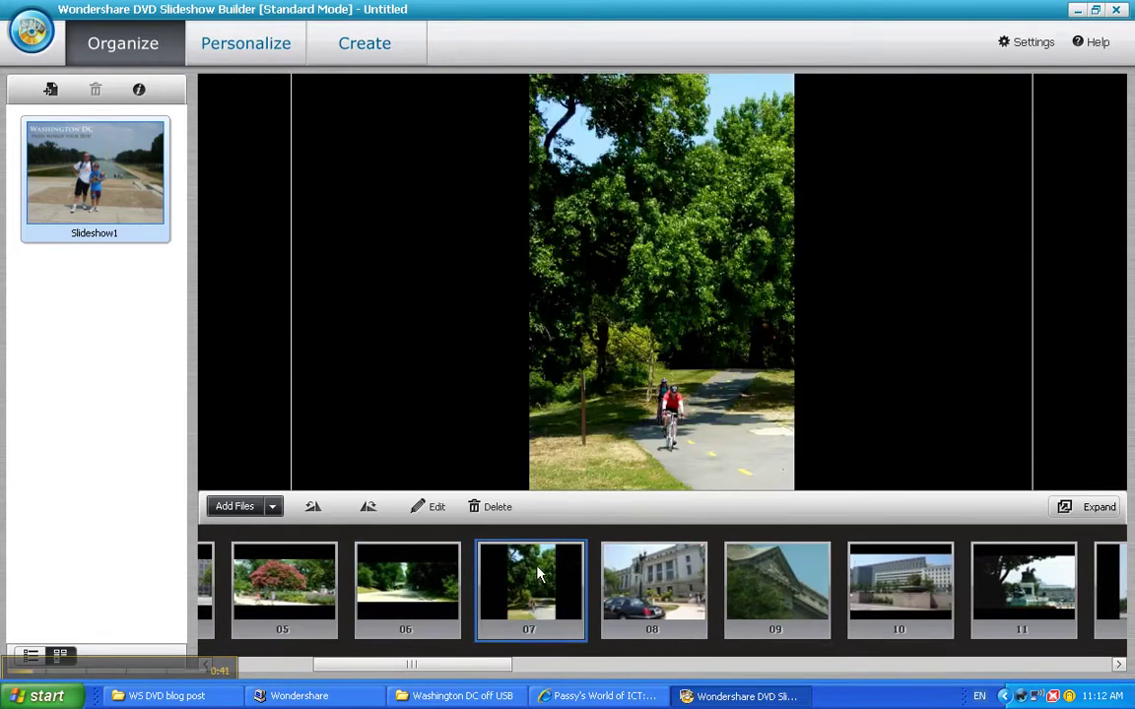
left_click(777, 586)
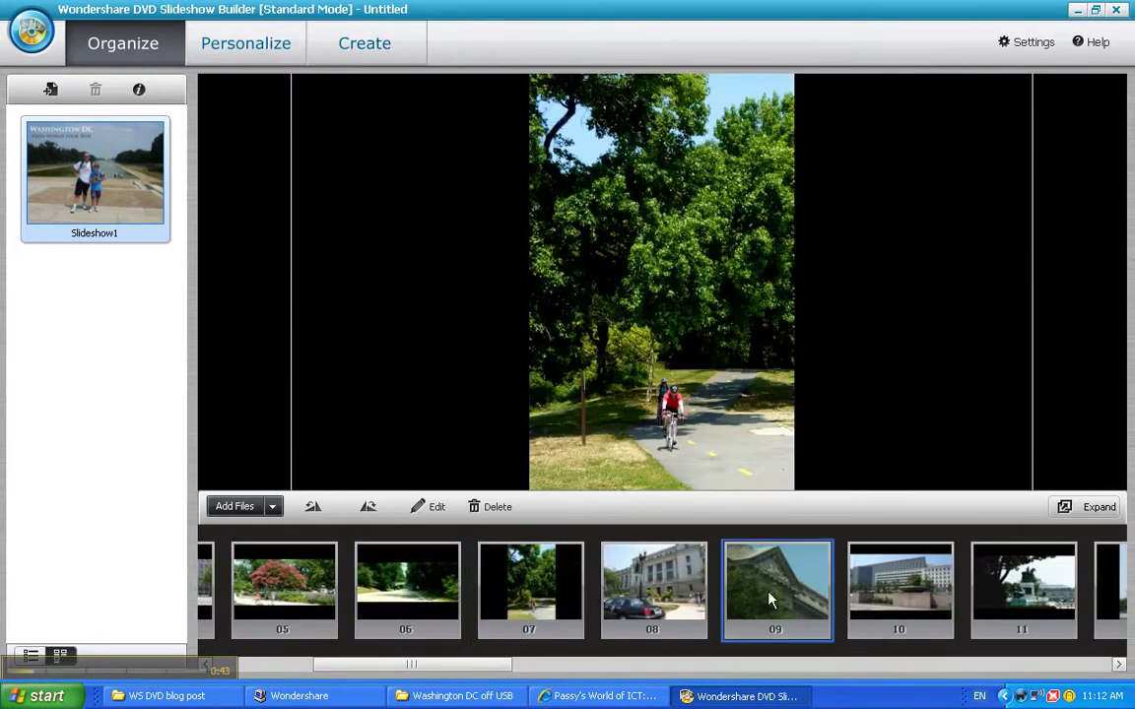
left_click_drag(777, 587, 591, 564)
left_click_drag(504, 665, 355, 671)
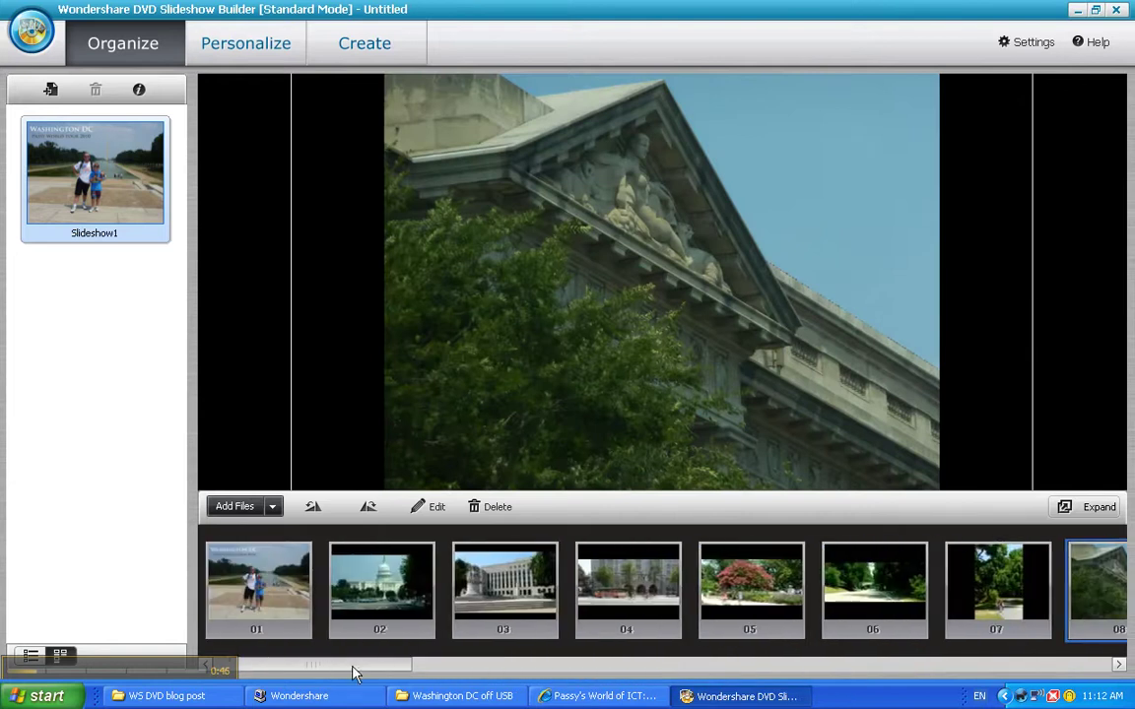
left_click(139, 90)
Step: Rename Slideshow1 to 'Washington DC', keeping the black background colour
left_click(744, 306)
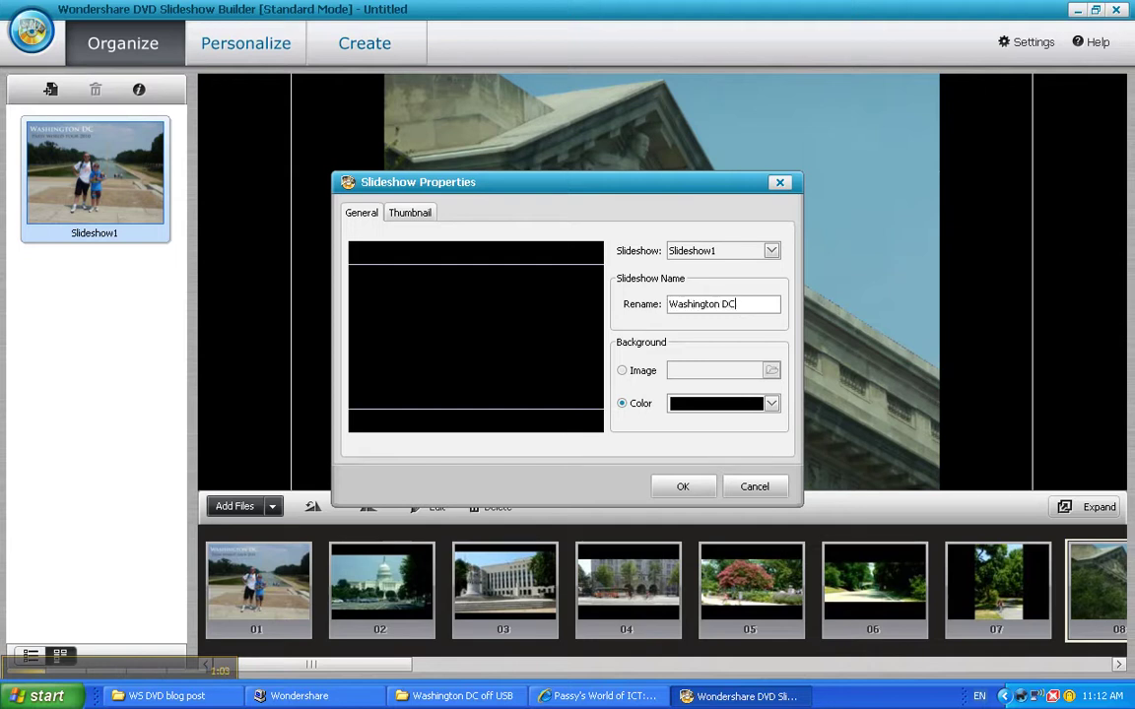
left_click(772, 404)
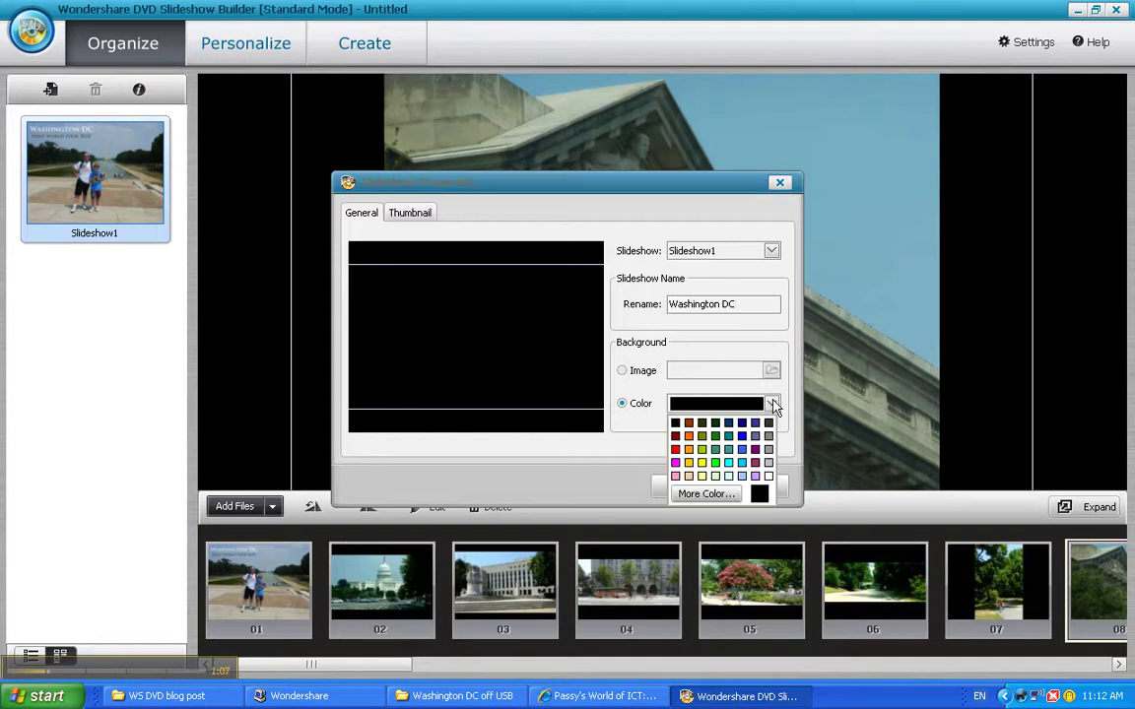
left_click(675, 425)
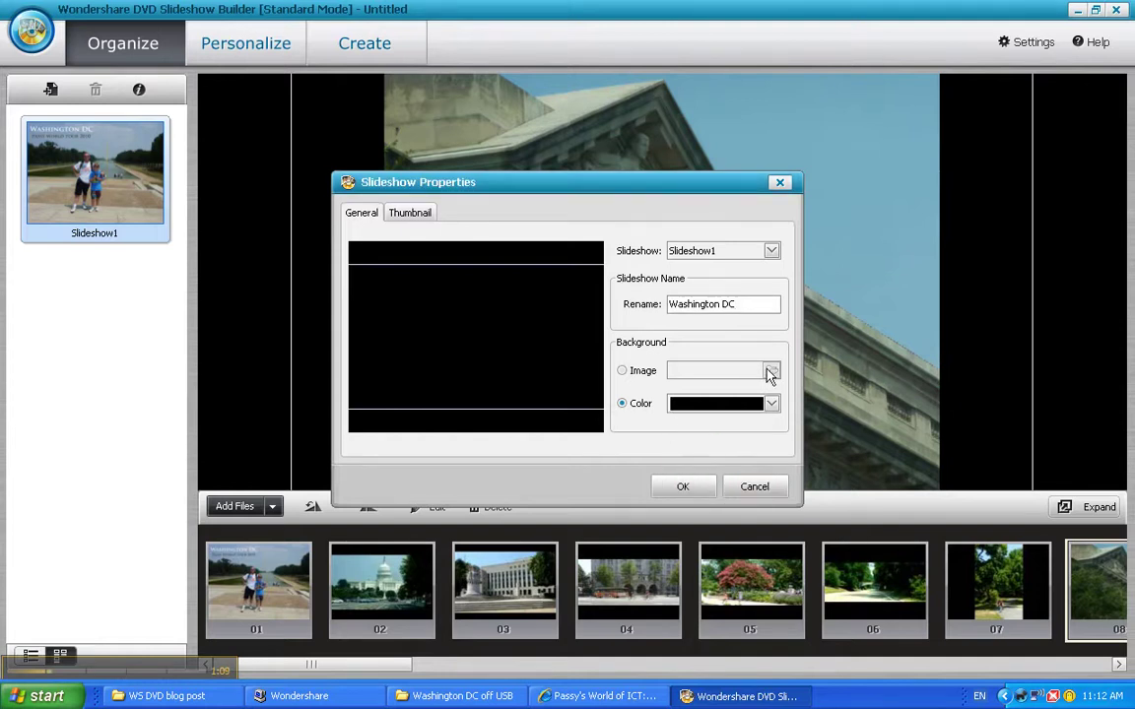
left_click(682, 486)
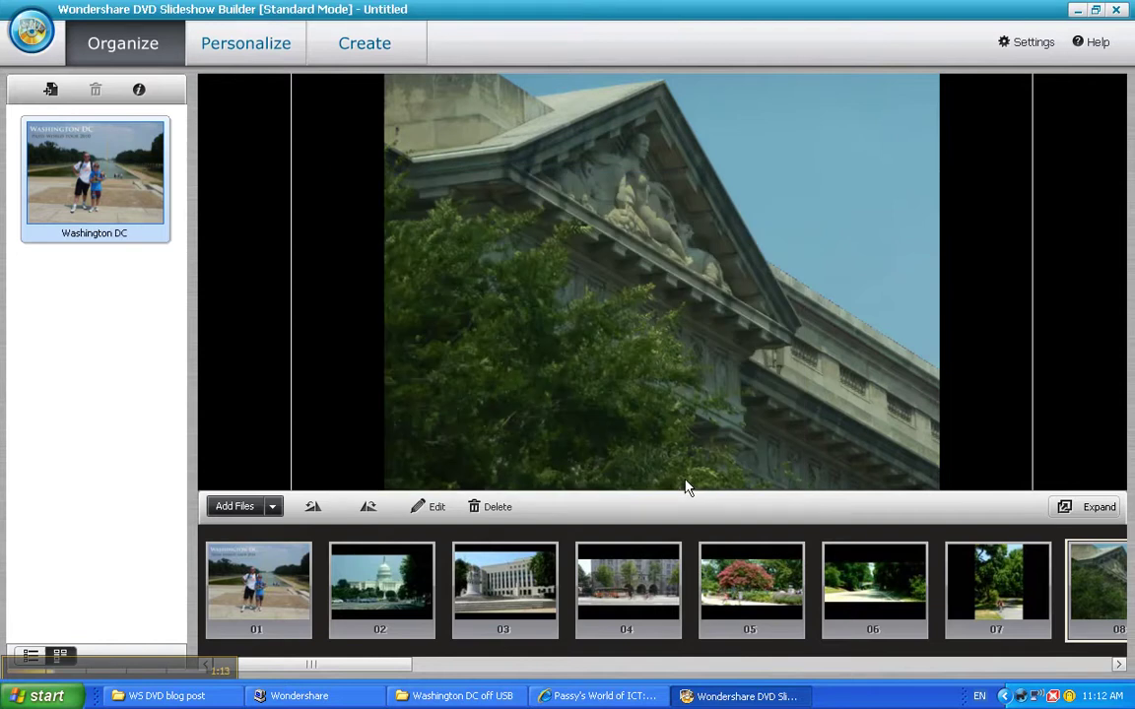
left_click(255, 52)
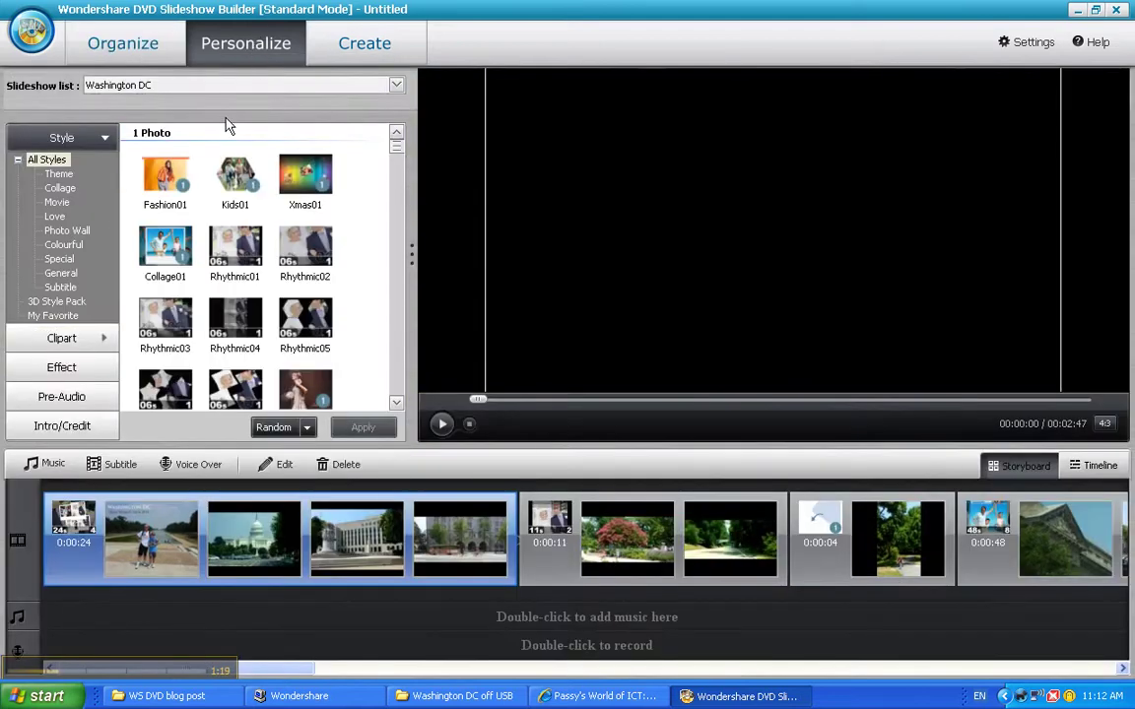
Step: Browse the Theme styles and preview the opening Washington DC group, stopping at 00:00:06
left_click(57, 173)
left_click(61, 187)
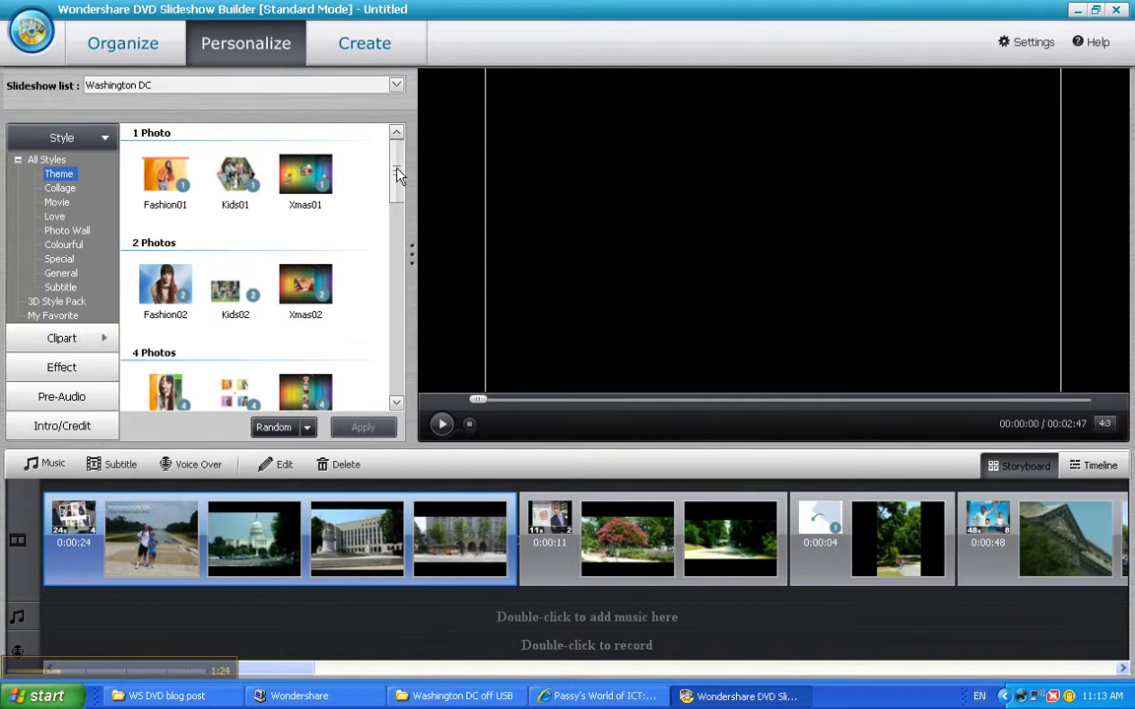
left_click_drag(395, 173, 395, 305)
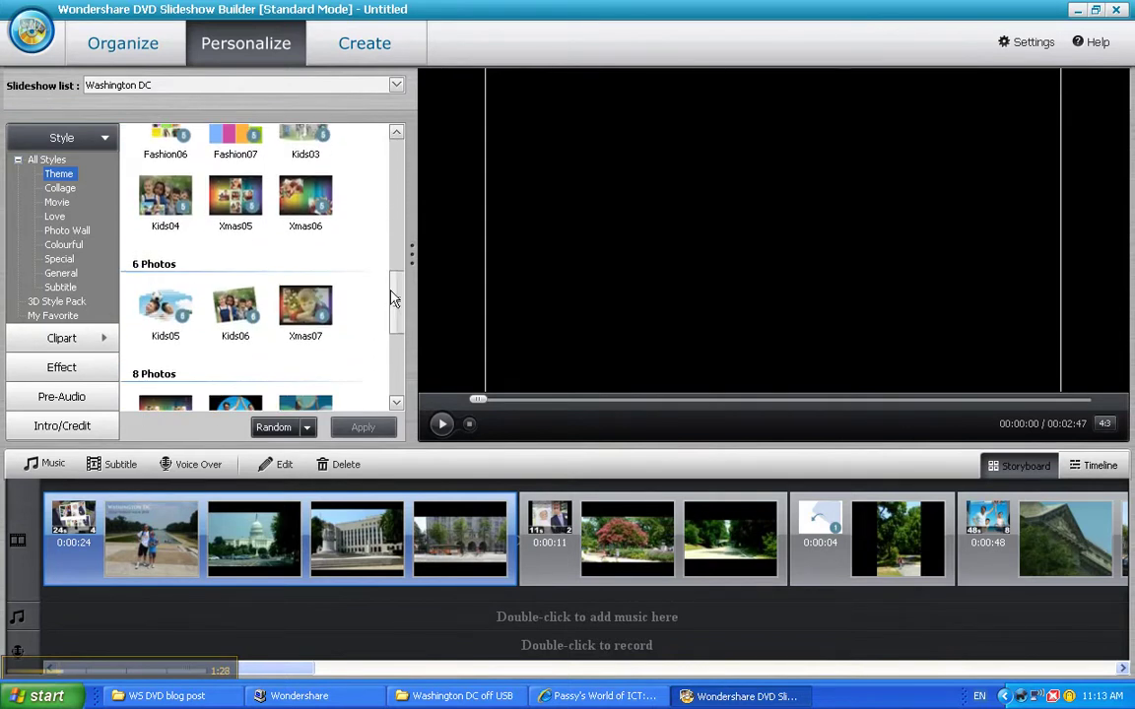
scroll(394, 299, "up", 5)
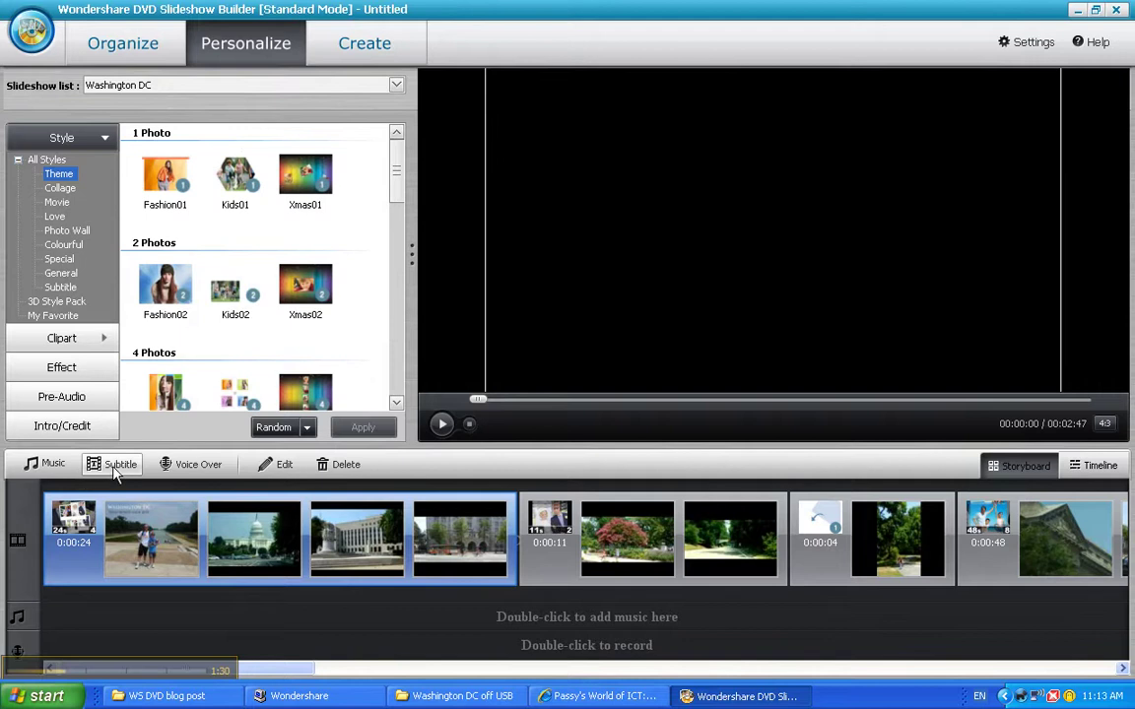
left_click(58, 525)
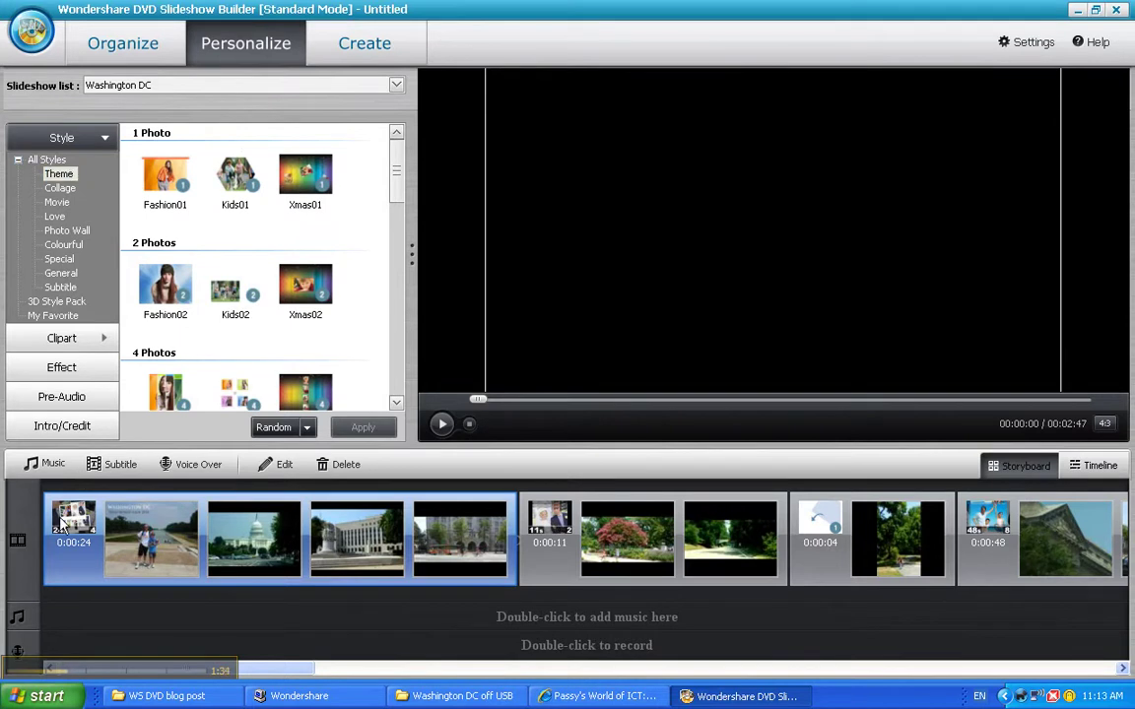
left_click(441, 424)
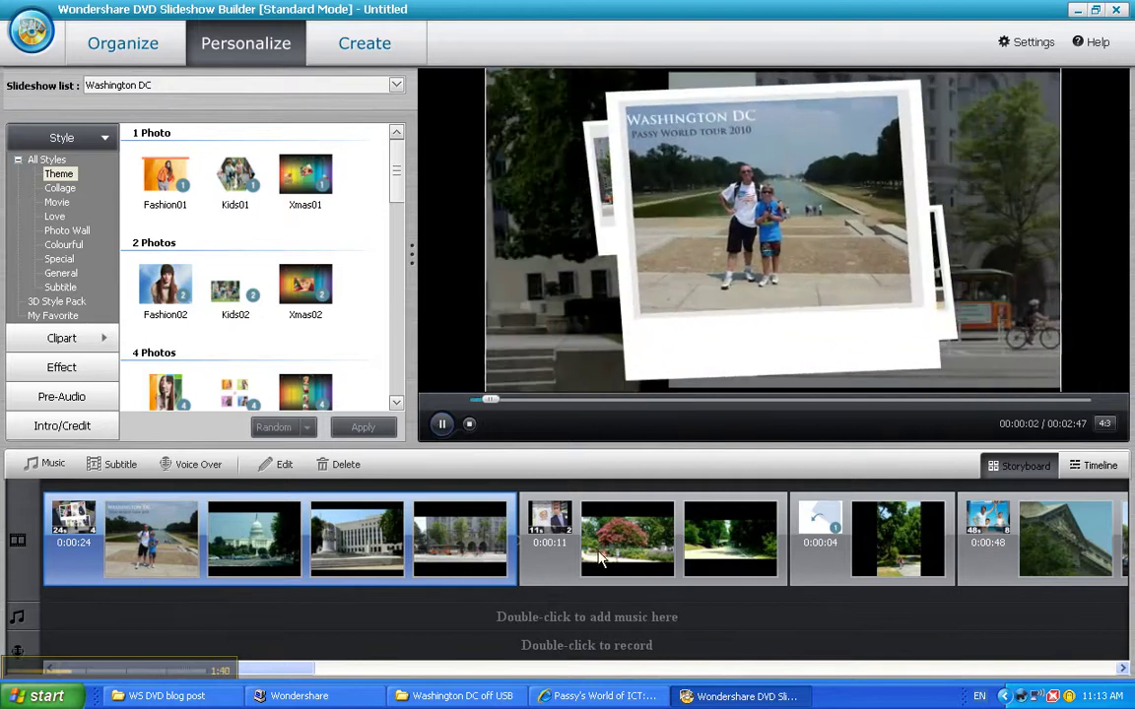
left_click(467, 425)
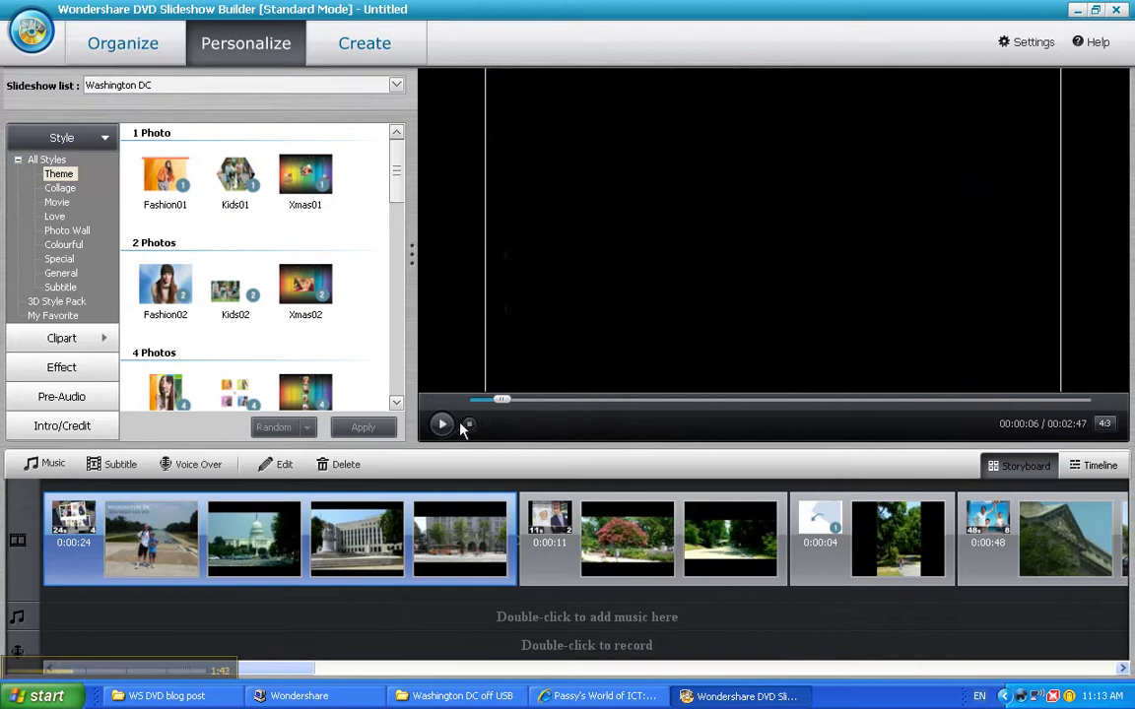
Step: Delete the opening group's theme style and apply Collage01 to the first photo
right_click(83, 517)
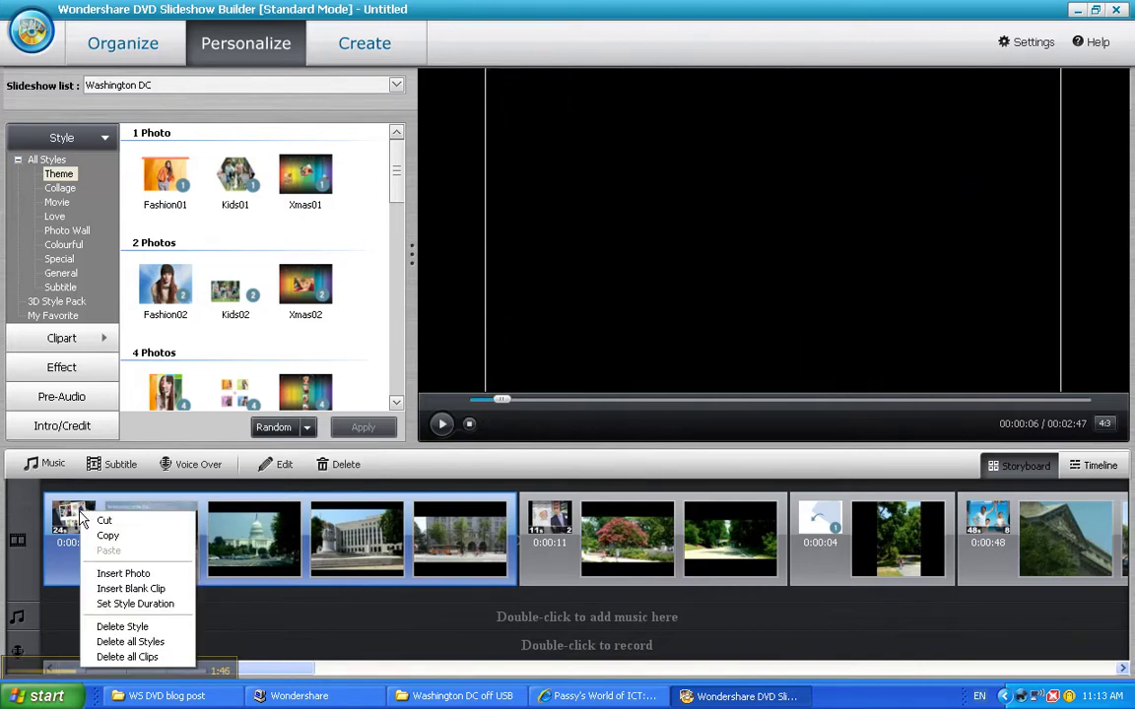
left_click(129, 626)
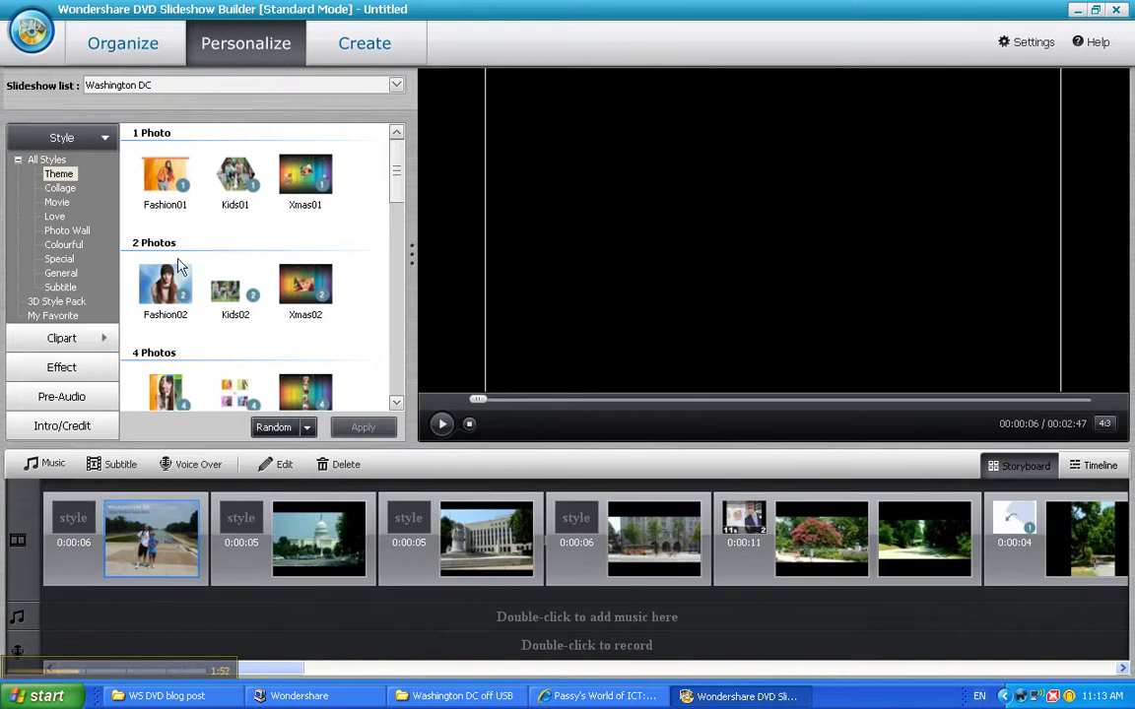
left_click(61, 188)
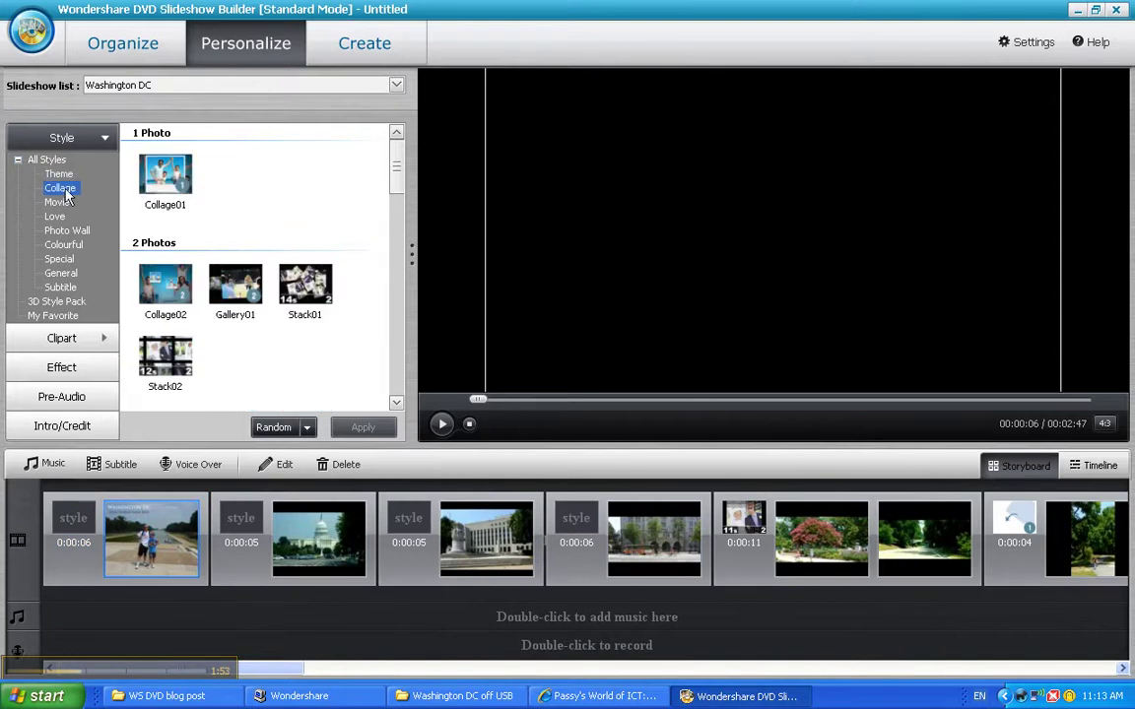
left_click(169, 179)
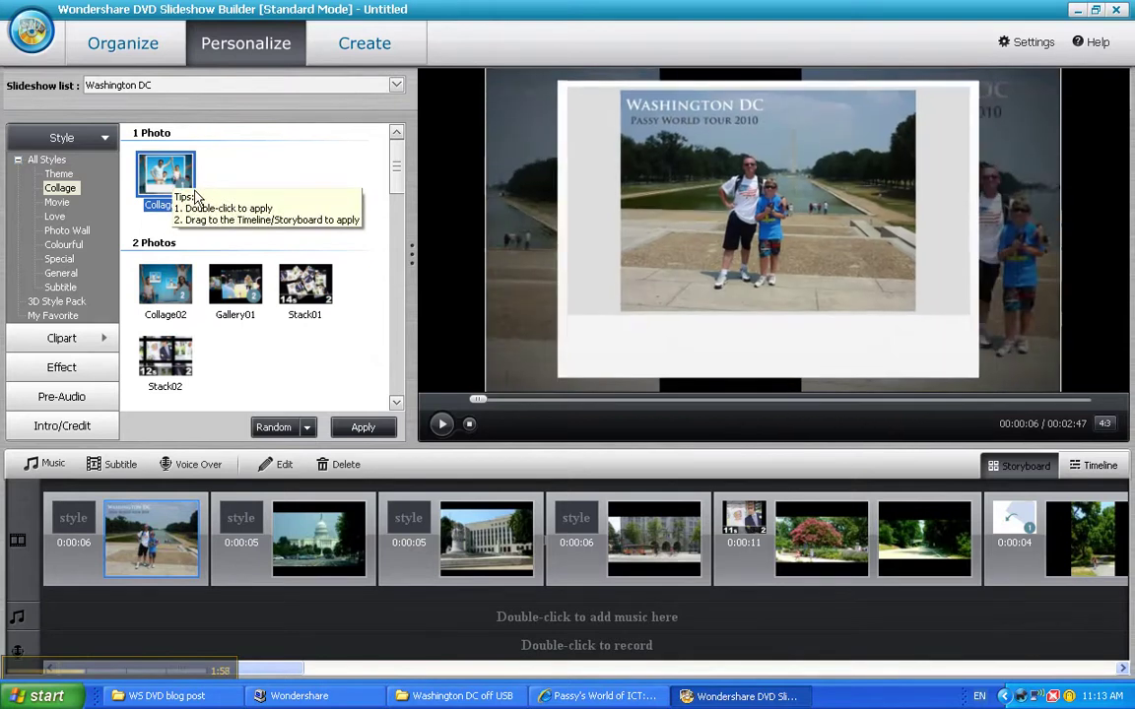
left_click(363, 428)
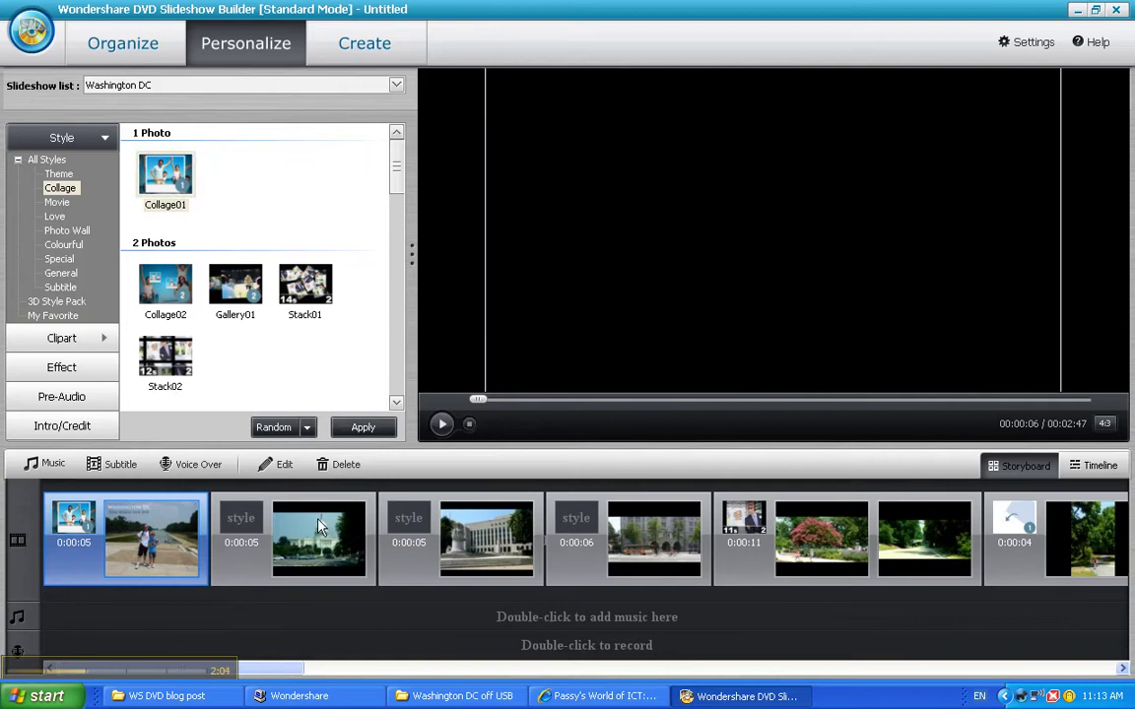
Step: Apply Stack01 to the Capitol photo, making a 0:00:14 two-photo group
left_click(246, 523)
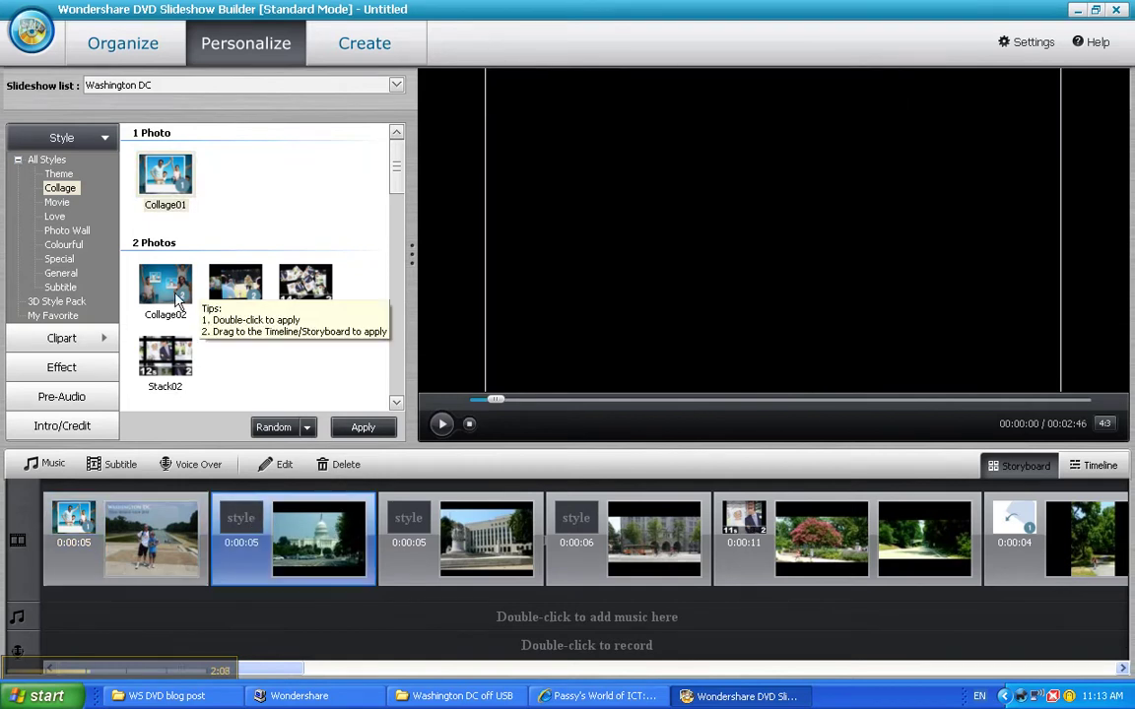
left_click(306, 288)
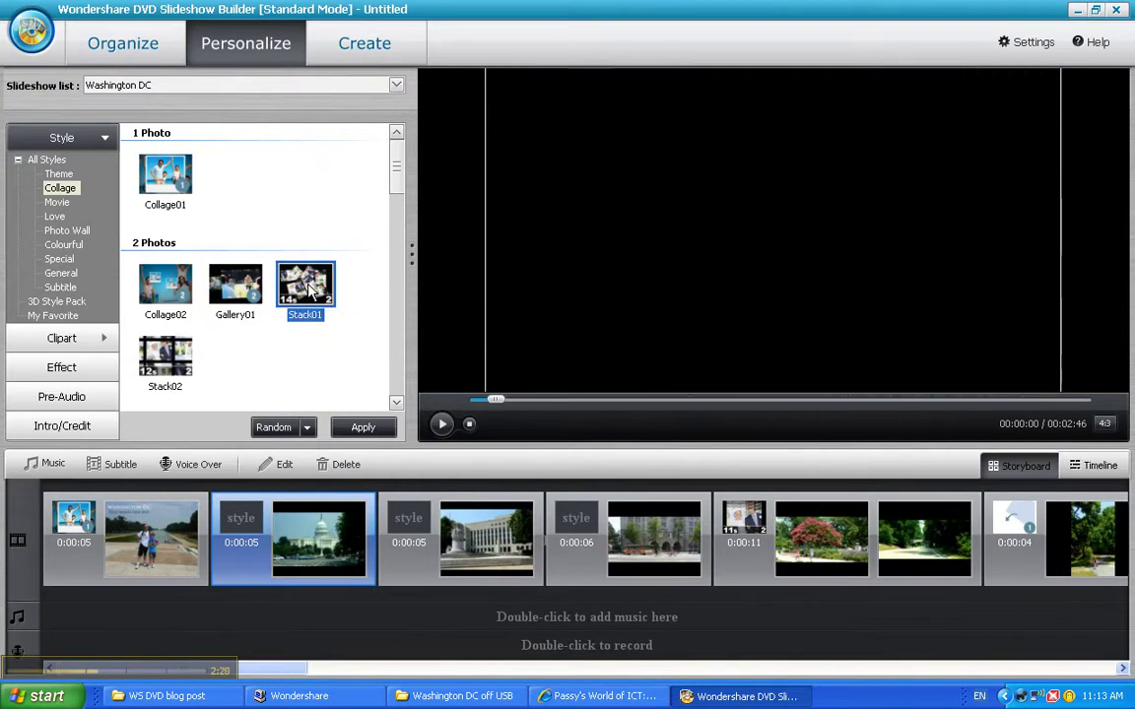
double_click(310, 286)
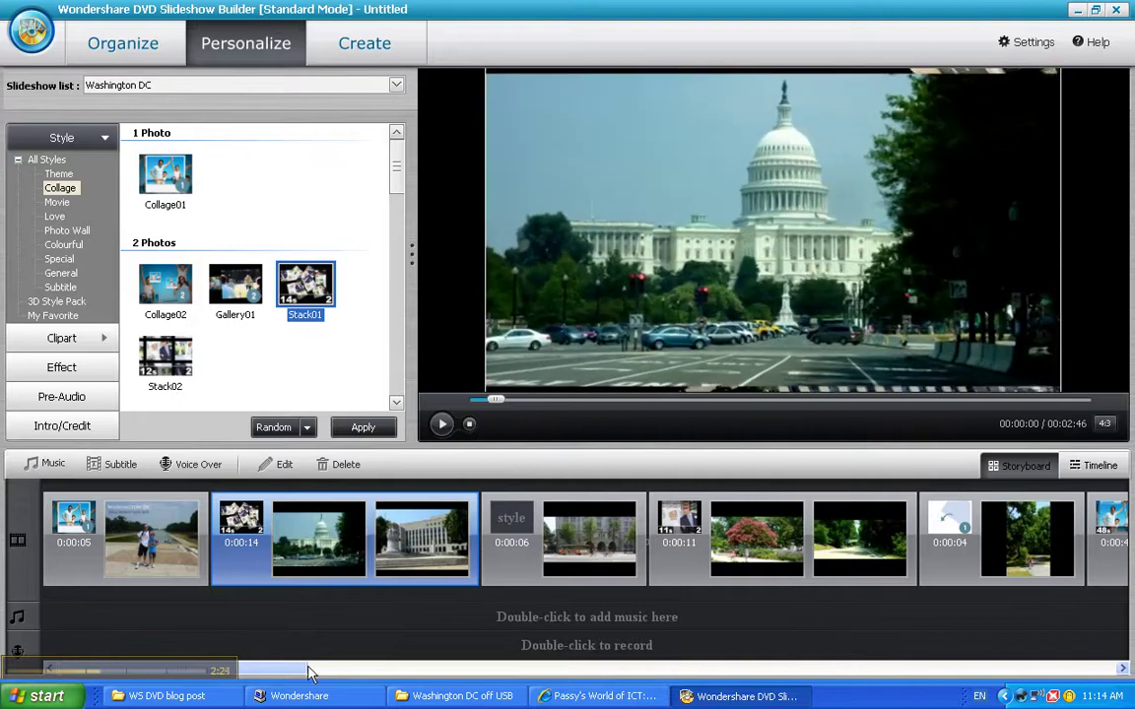
left_click_drag(302, 675, 483, 673)
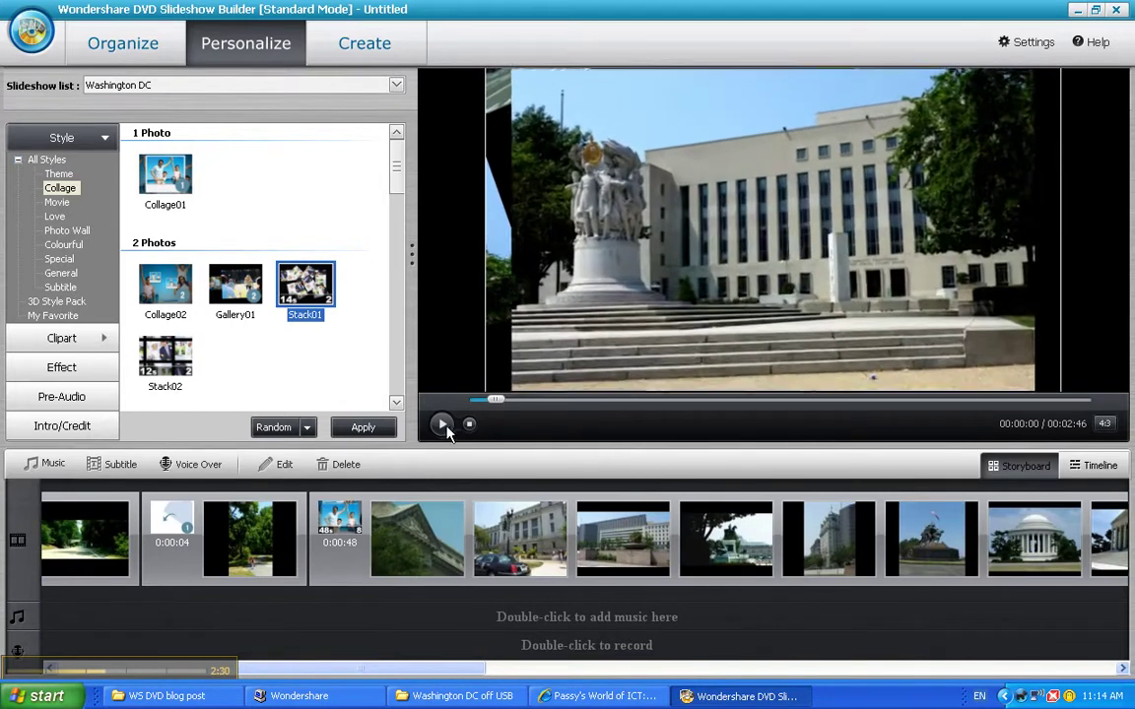
left_click(470, 425)
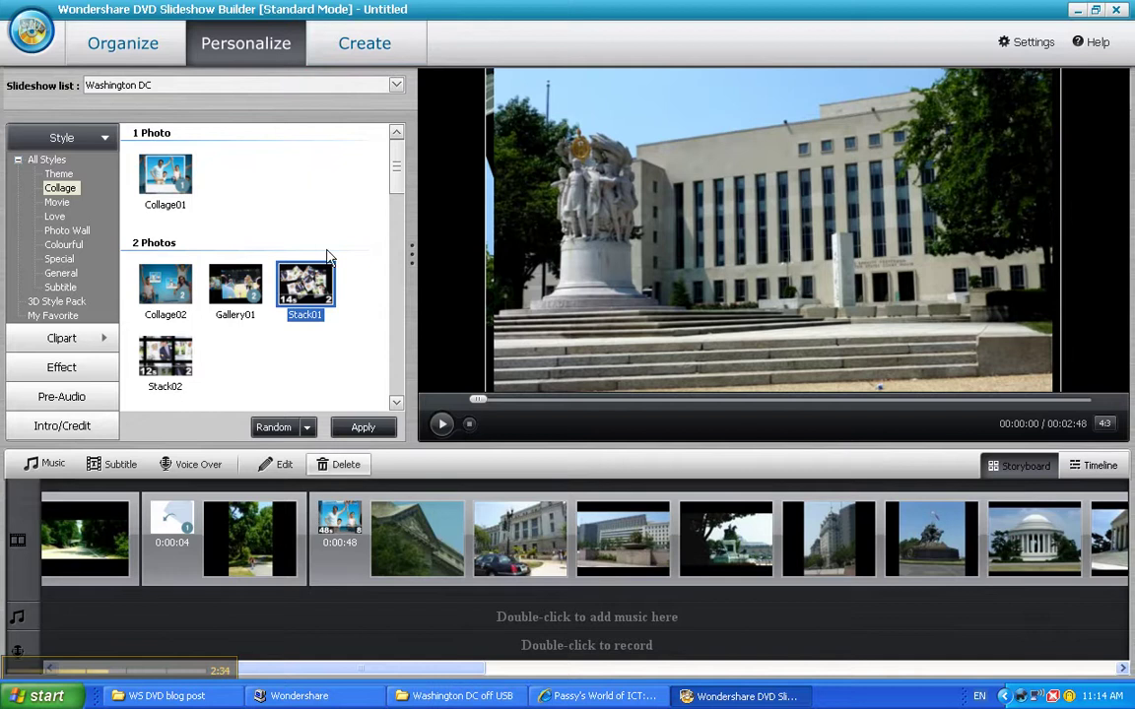
Step: Choose the globe-themed Dynamic03 DVD menu and browse the HD, Computer, Apple and Mobile output formats
left_click(363, 47)
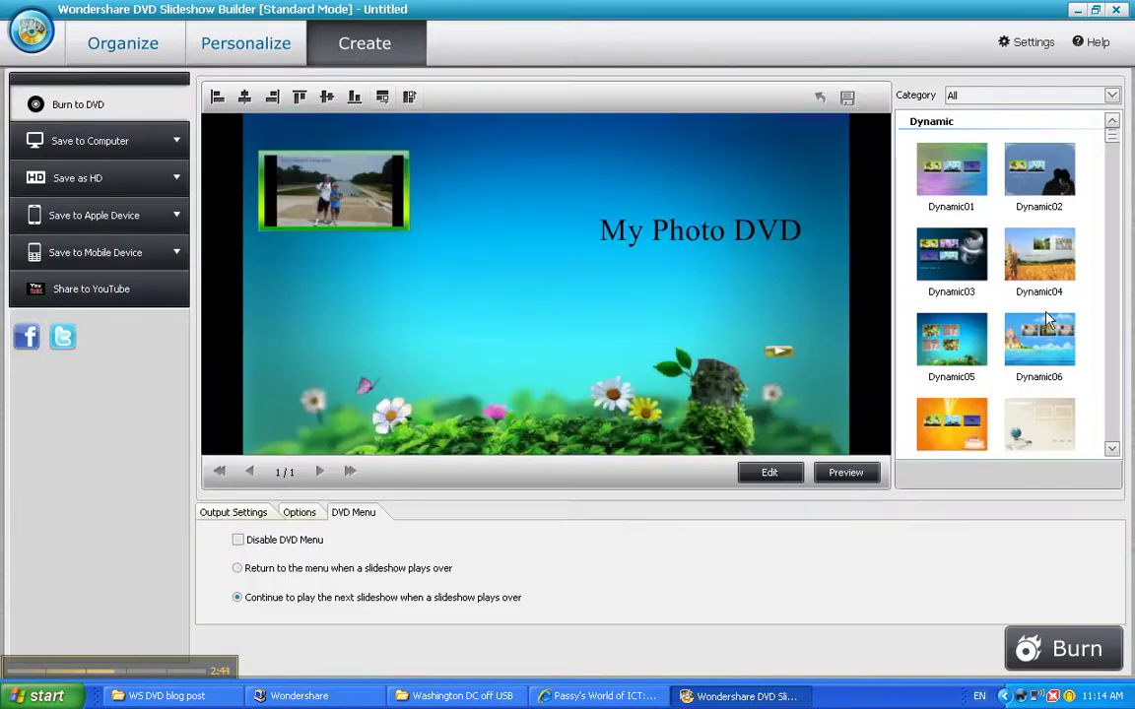
left_click(924, 264)
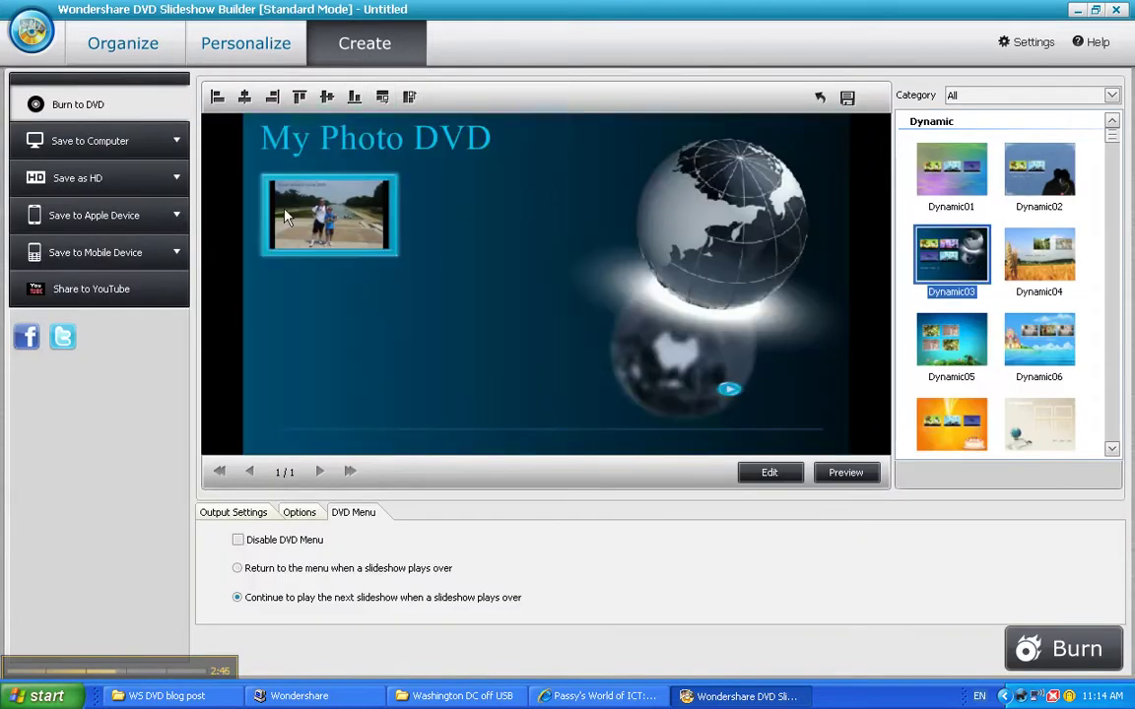
left_click(177, 179)
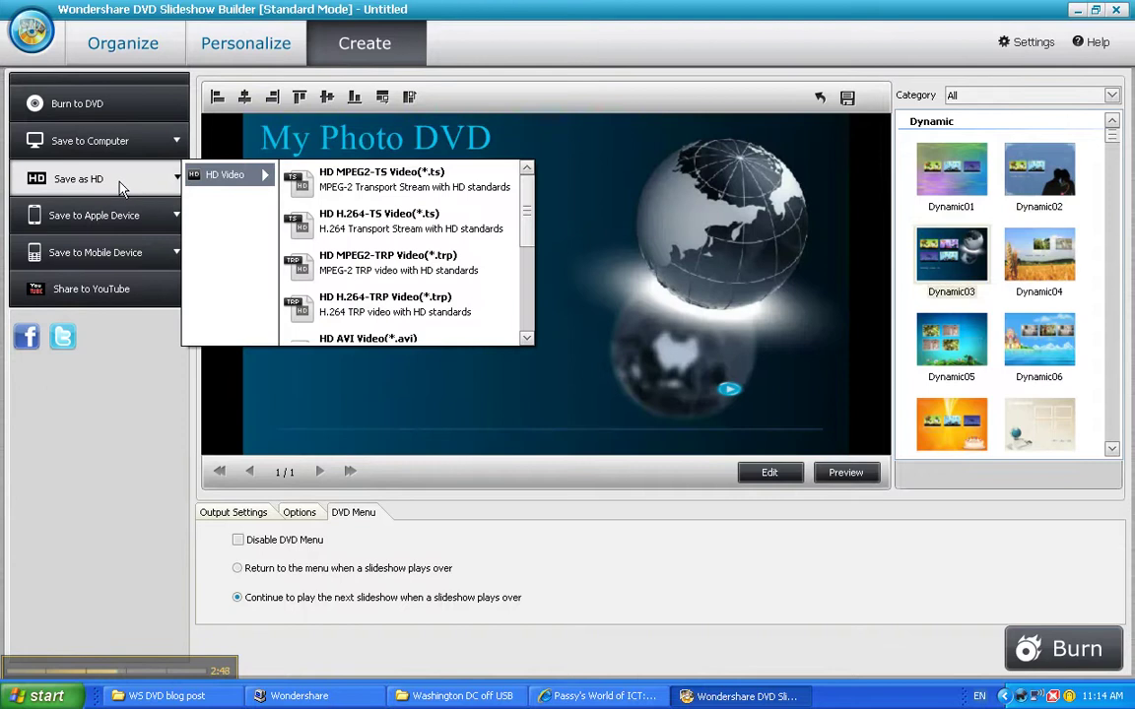
mouse_move(118, 153)
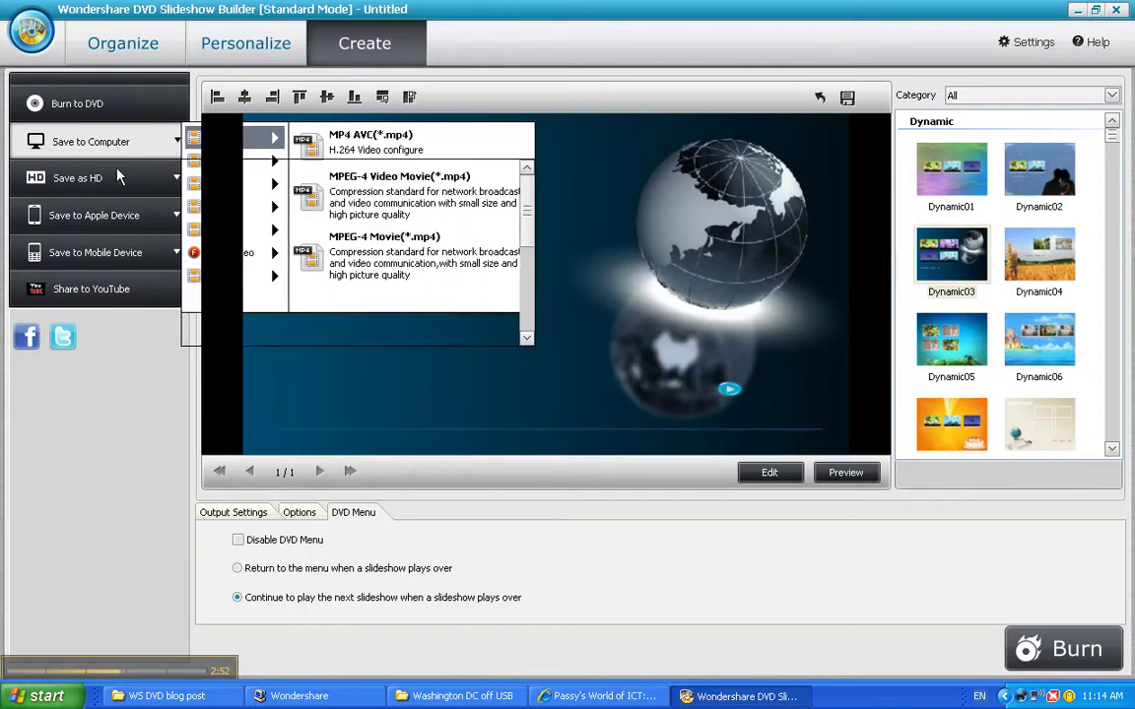
mouse_move(119, 183)
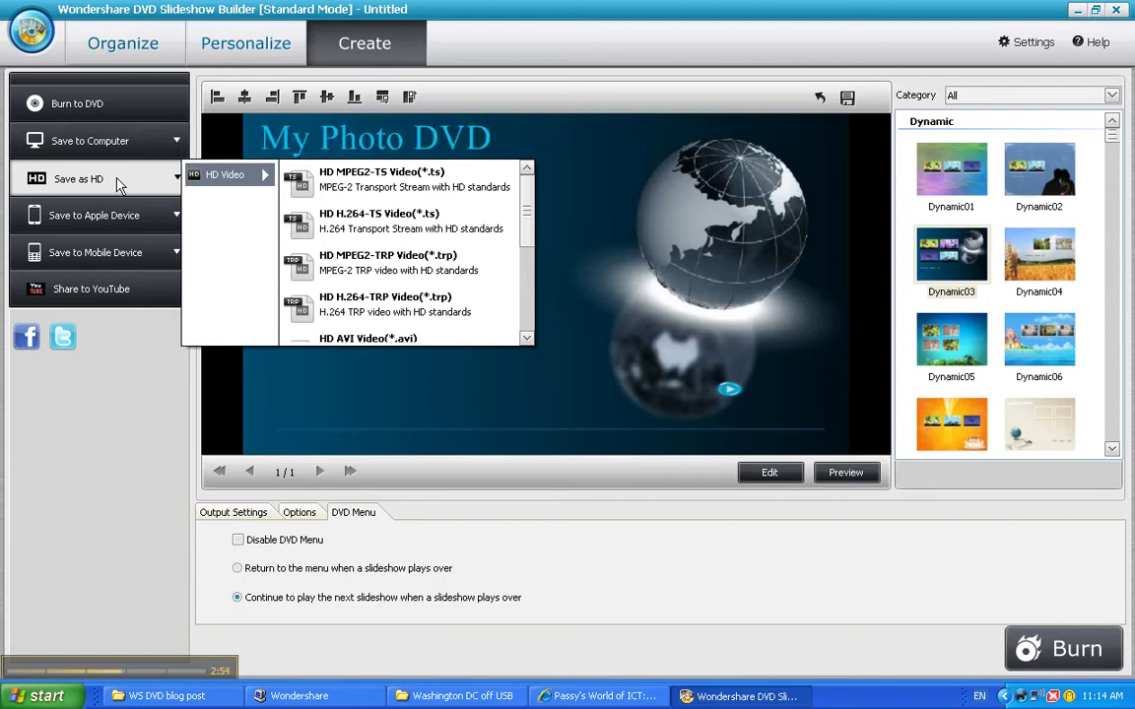
mouse_move(118, 215)
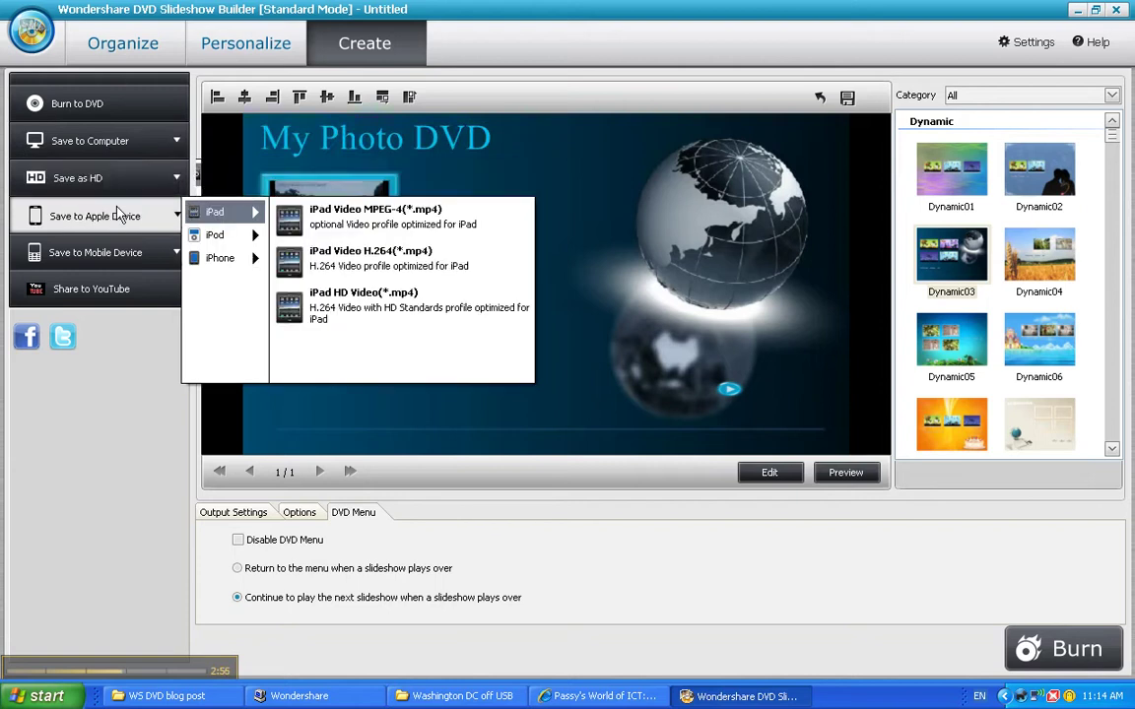
mouse_move(118, 254)
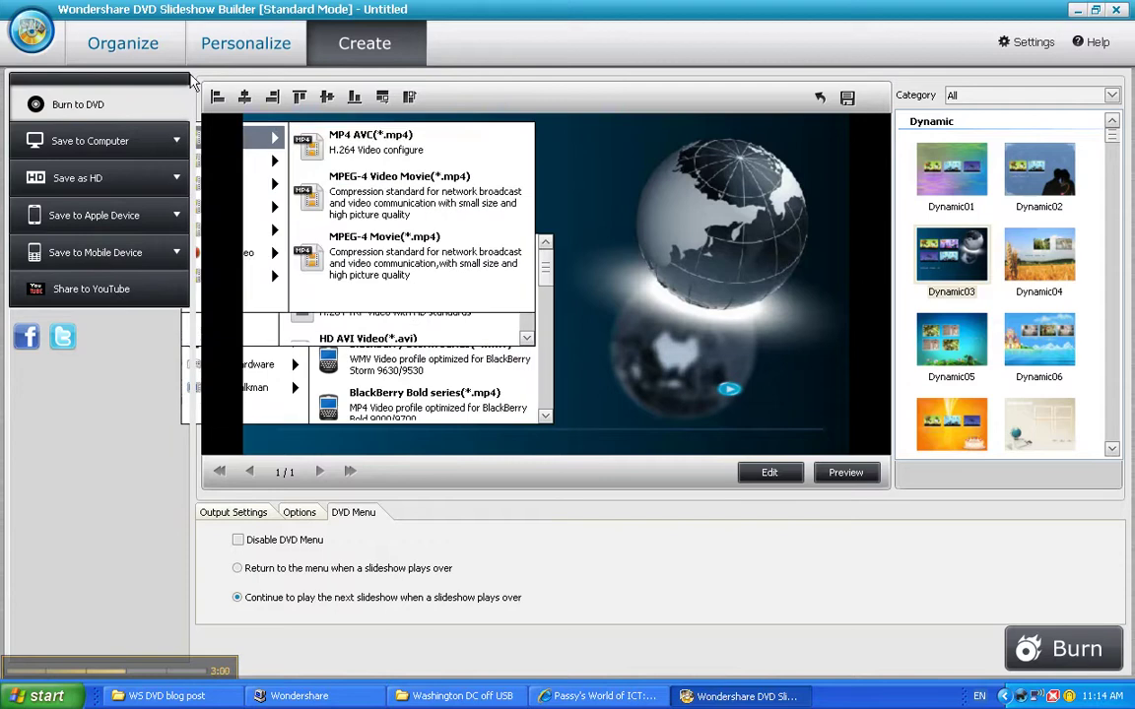
left_click(255, 43)
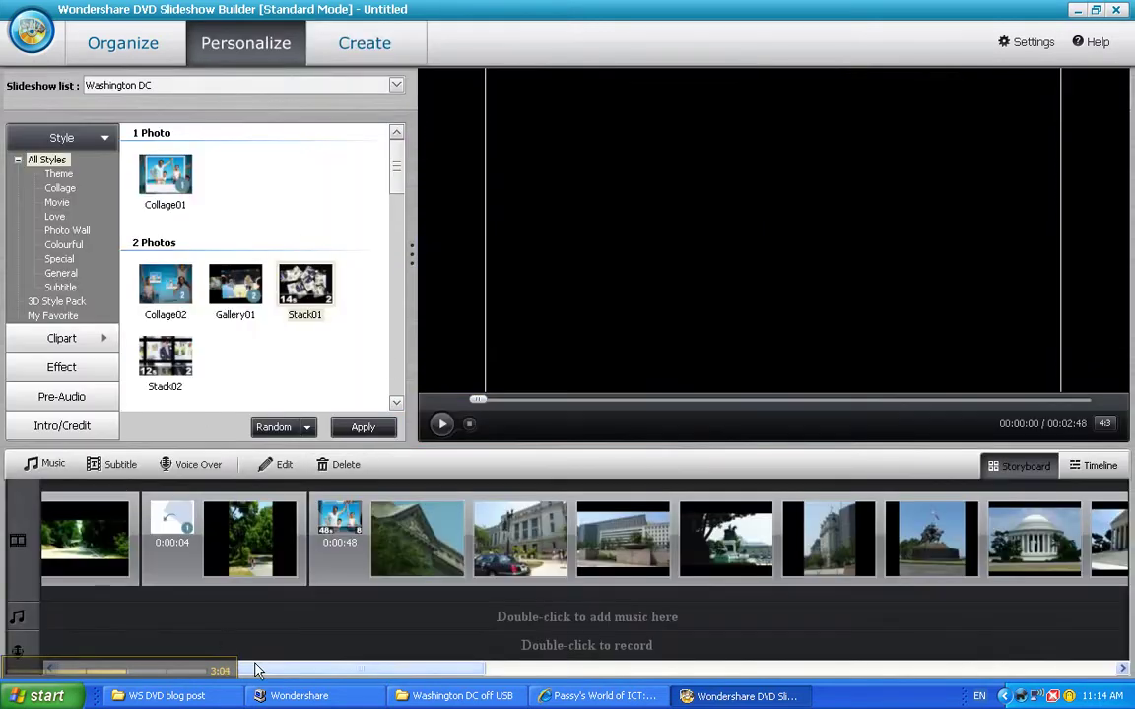
Step: Apply the five-photo Collage03 style to the group after the Capitol photos, a 0:00:33 collage
left_click_drag(444, 675, 317, 672)
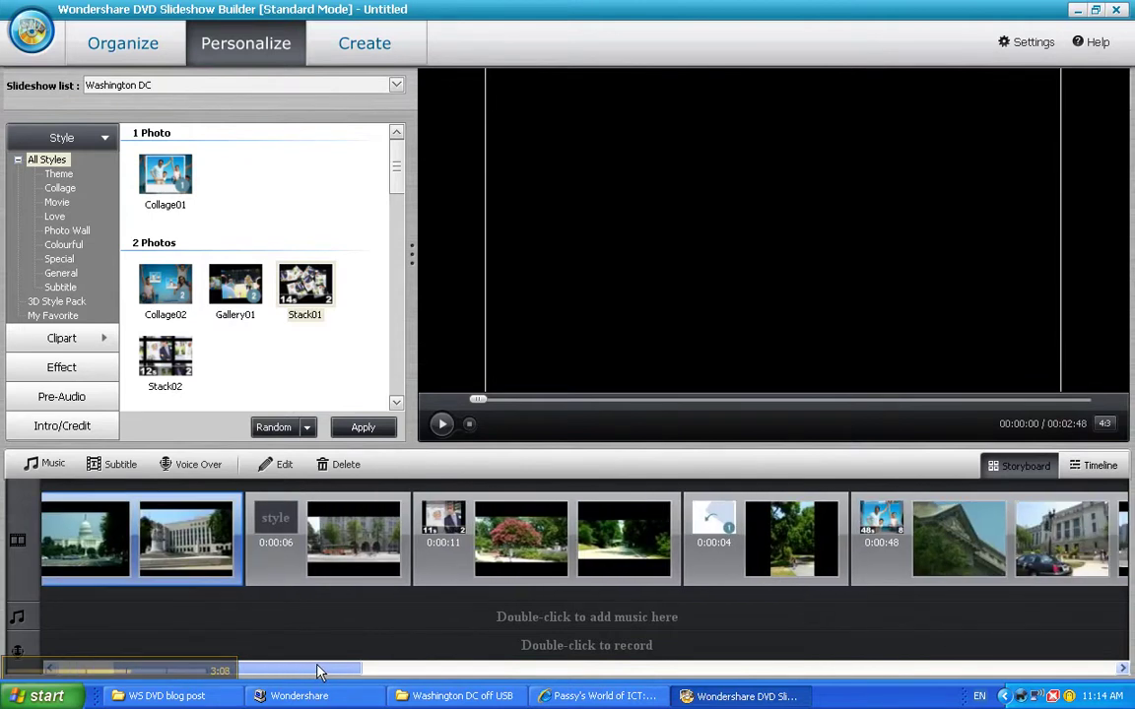
left_click(279, 527)
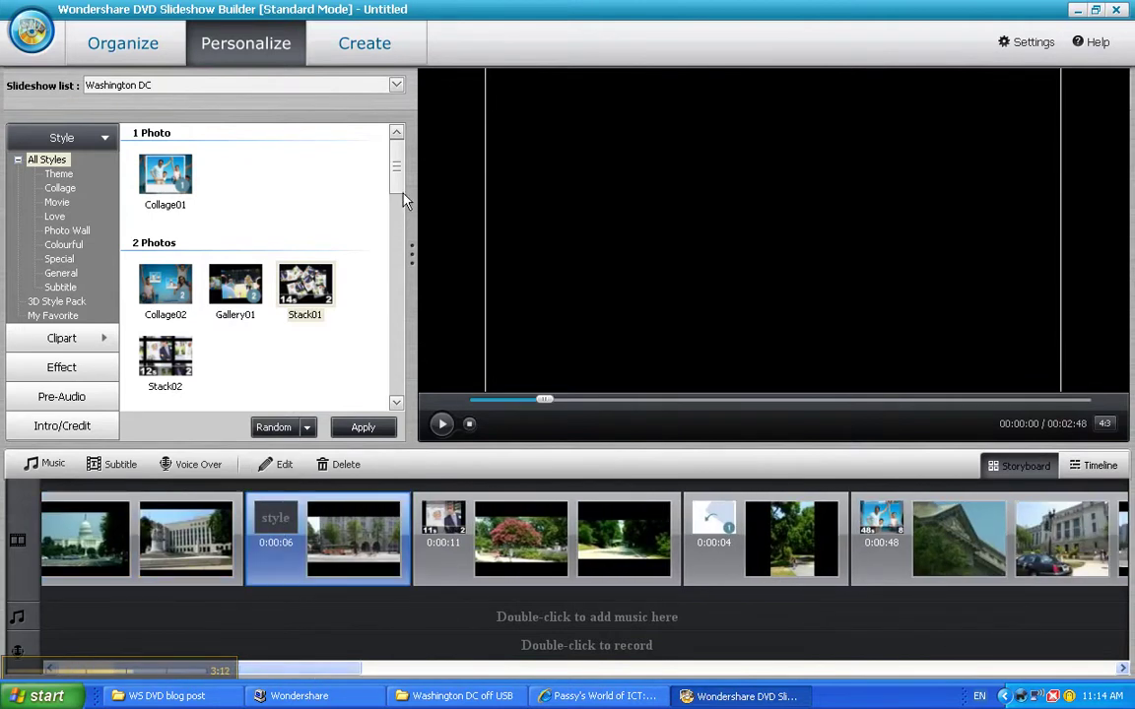
left_click_drag(396, 177, 400, 288)
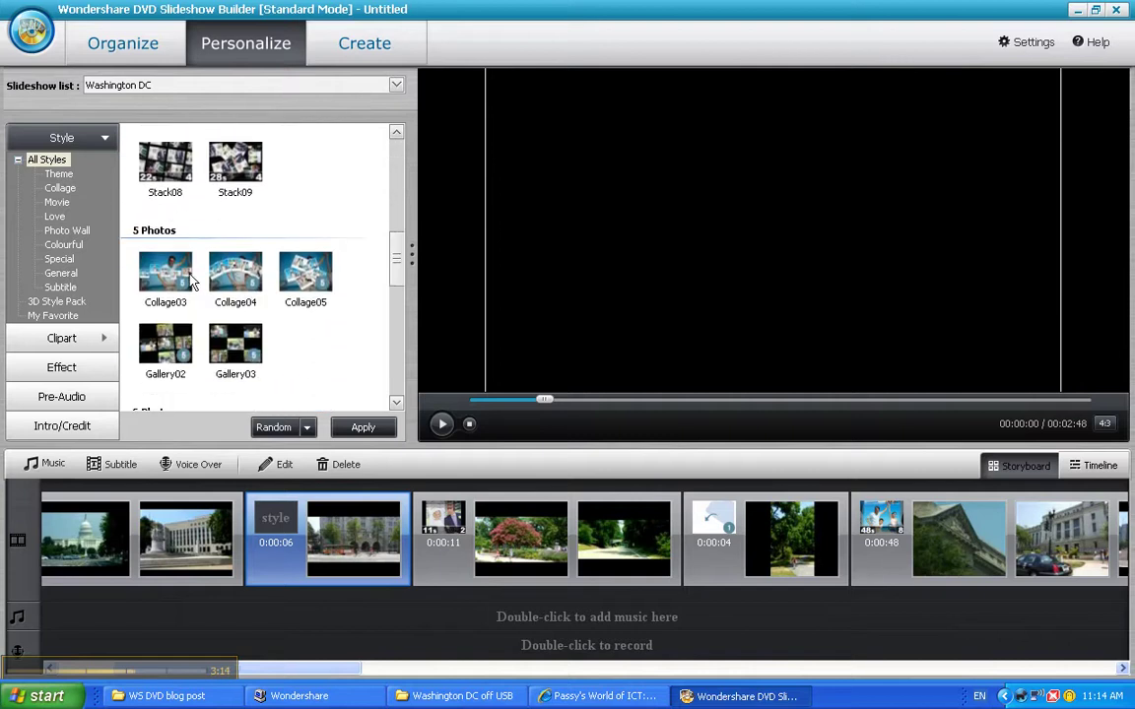
left_click(165, 278)
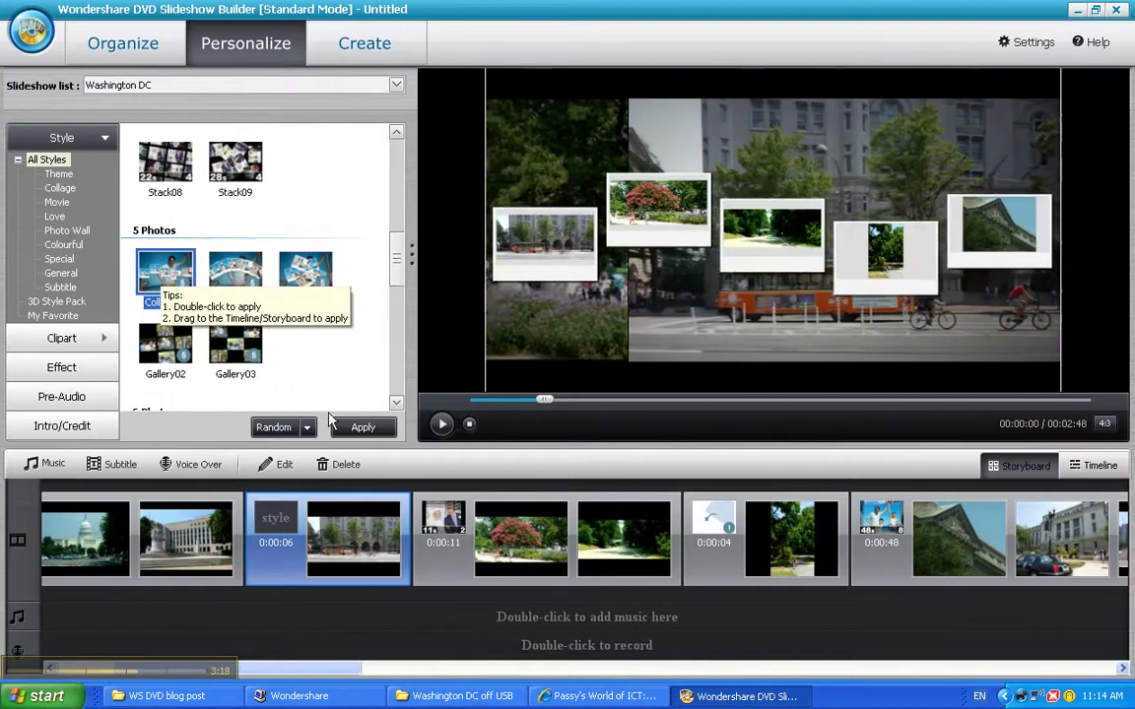
left_click(363, 429)
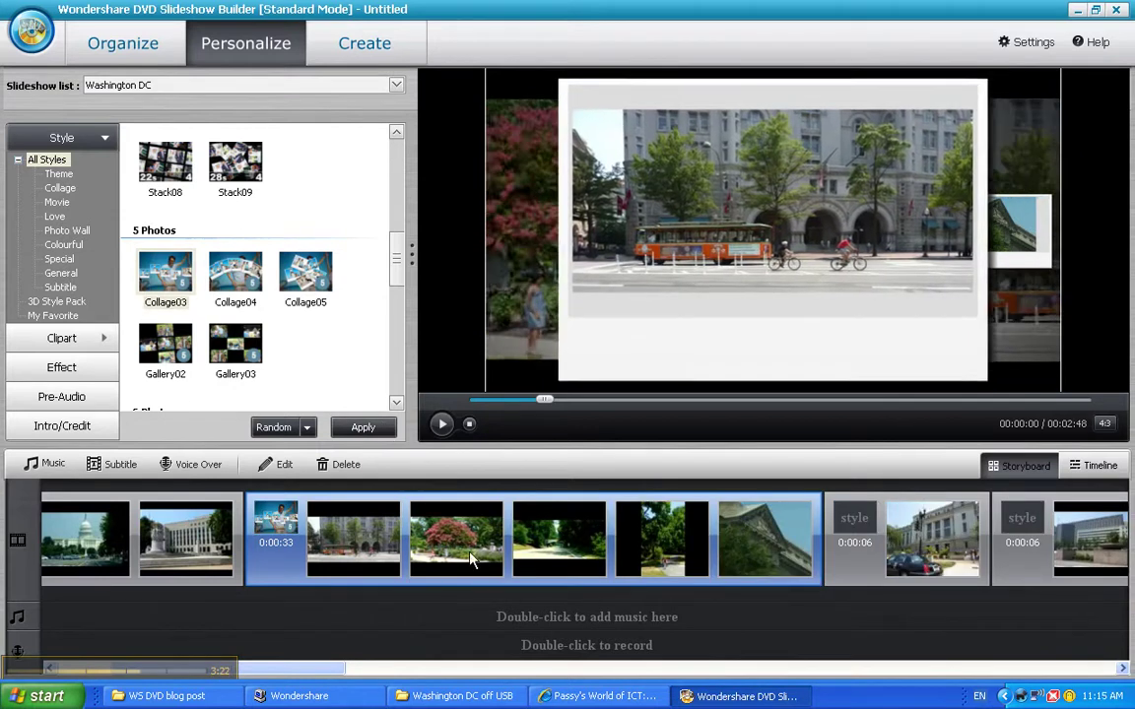
Step: Add the Environment clipart Flower 2 at the collage picture's lower-right edge
left_click(96, 341)
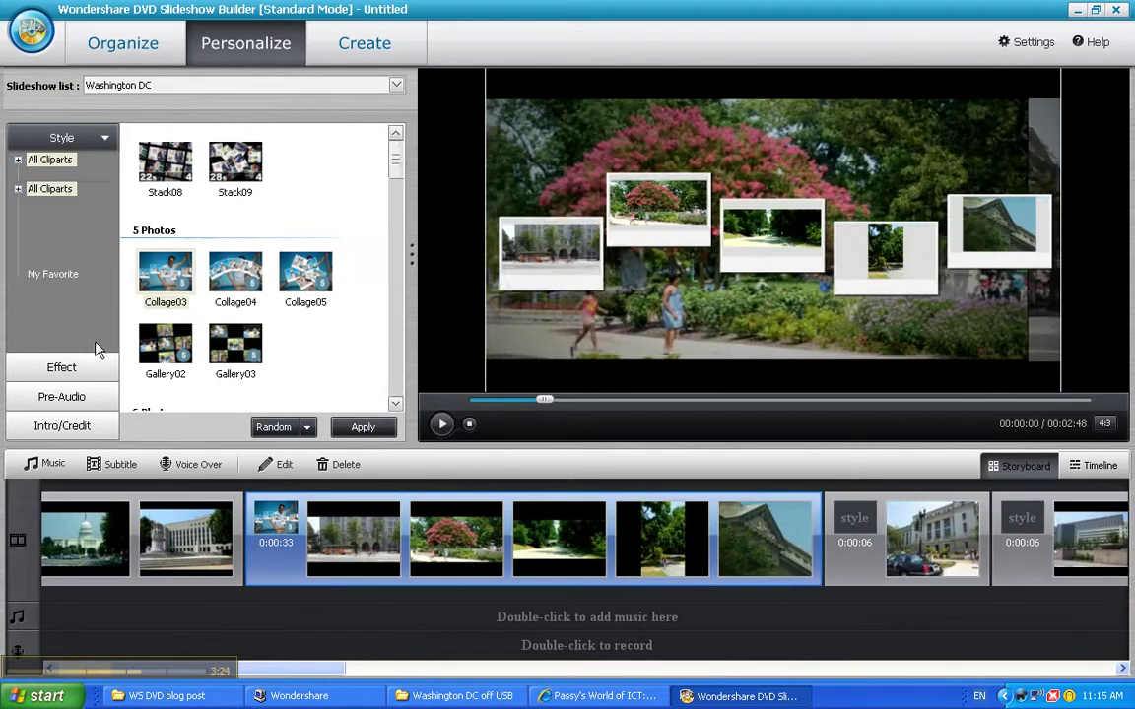
scroll(394, 202, "down", 5)
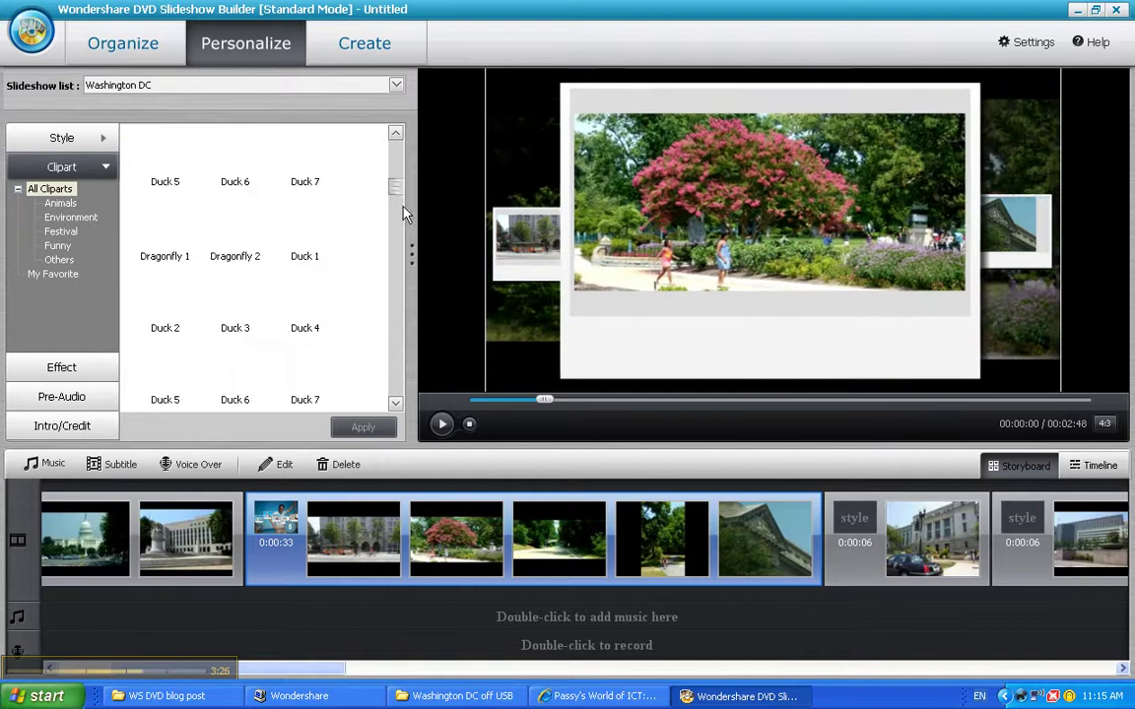
scroll(399, 215, "down", 5)
scroll(394, 217, "up", 5)
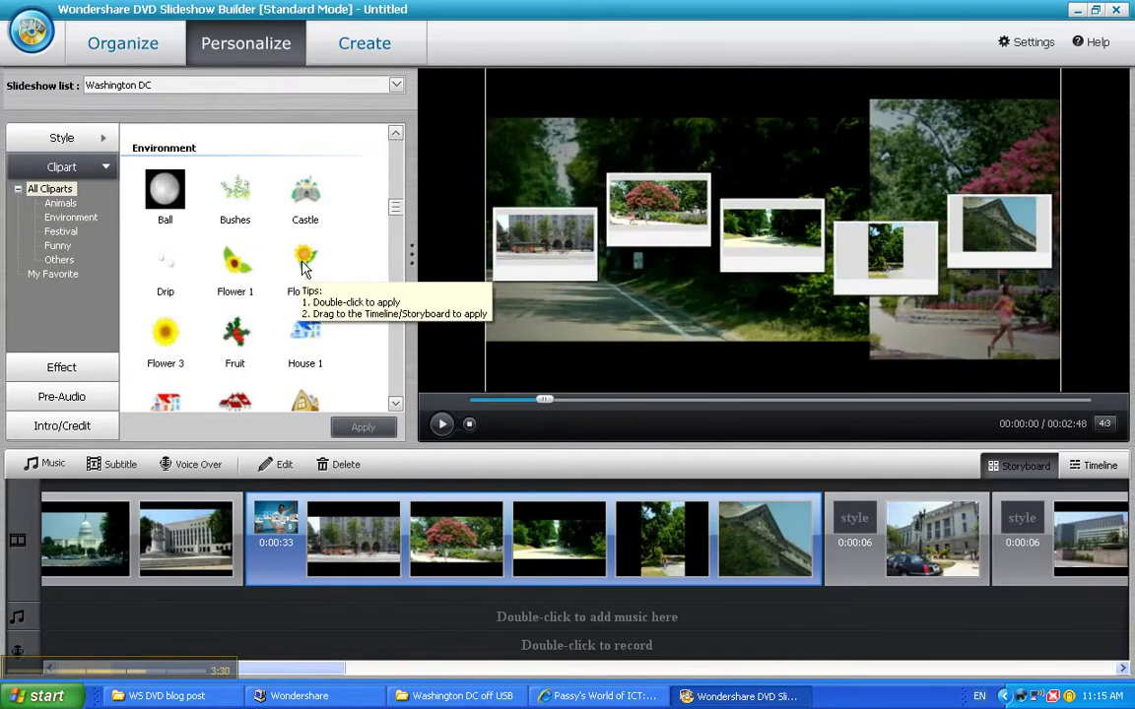
left_click(305, 264)
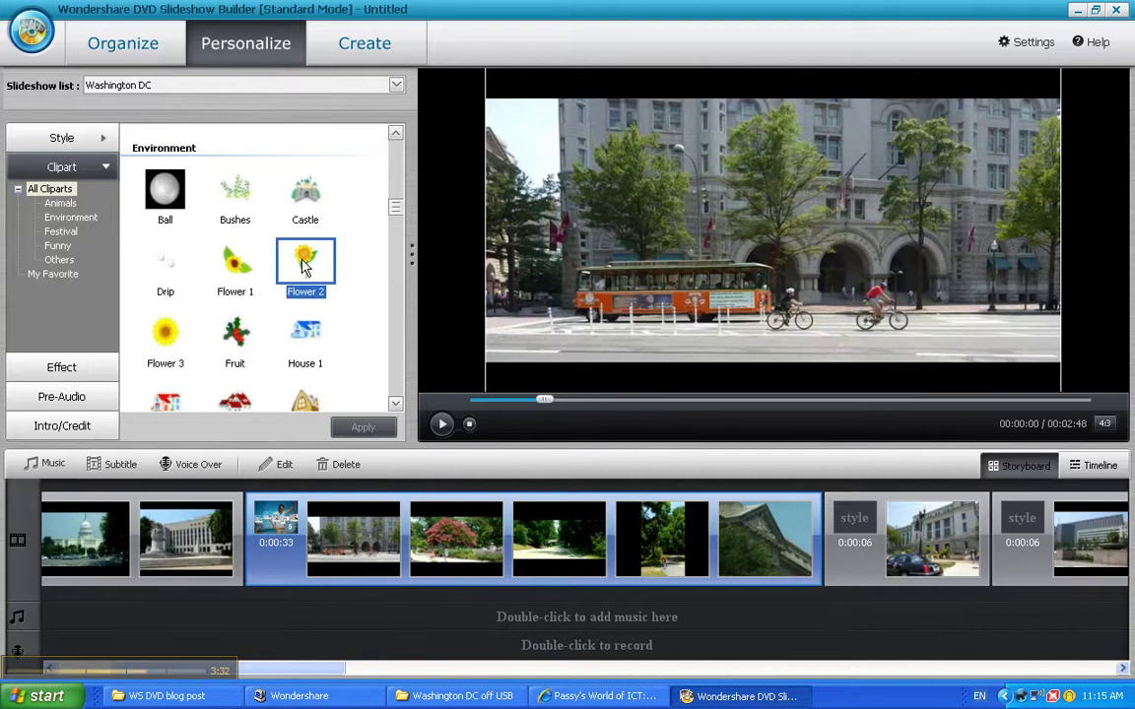
double_click(304, 264)
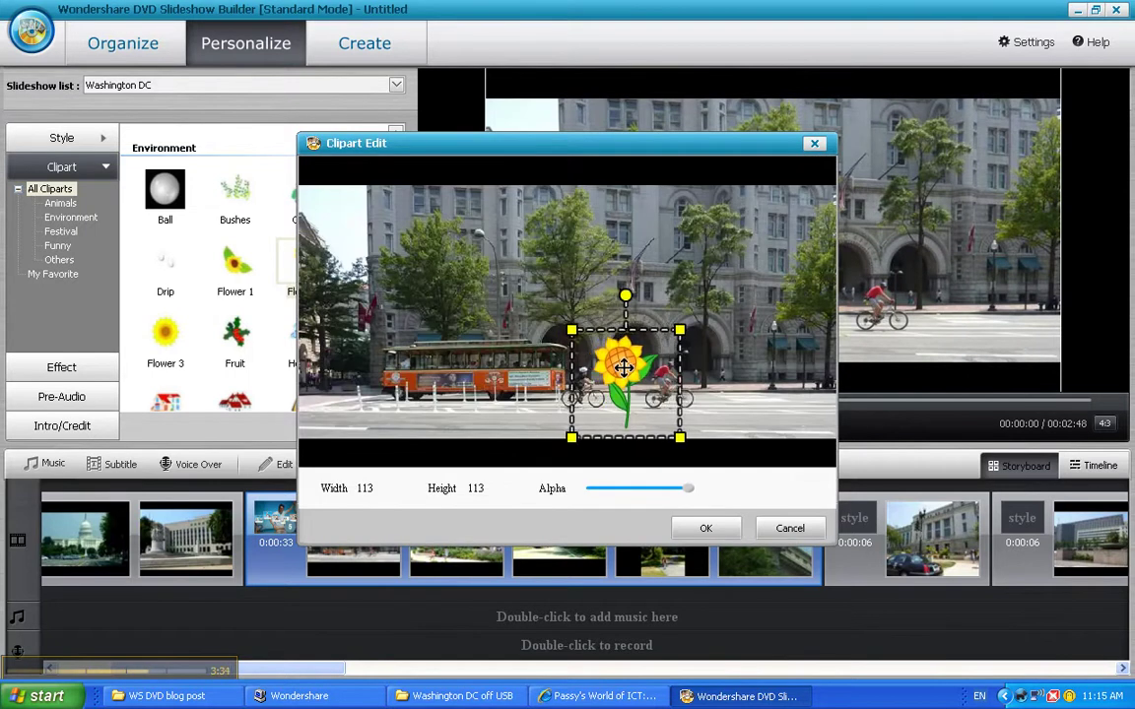
left_click_drag(624, 368, 805, 421)
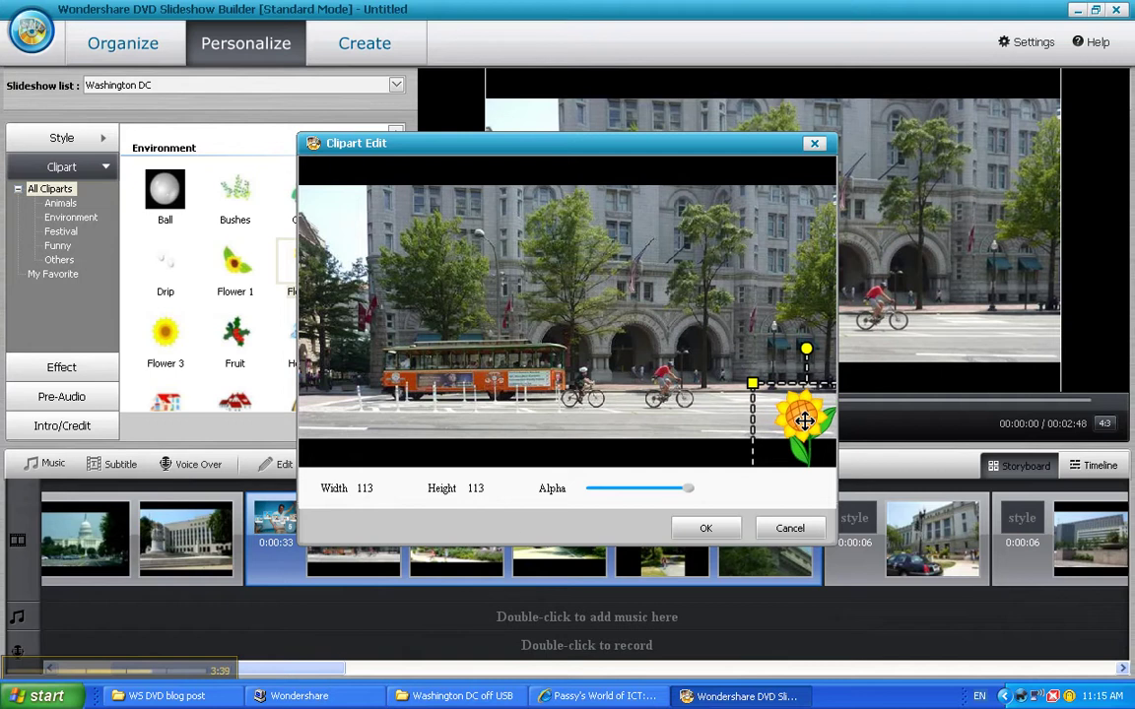
left_click(705, 529)
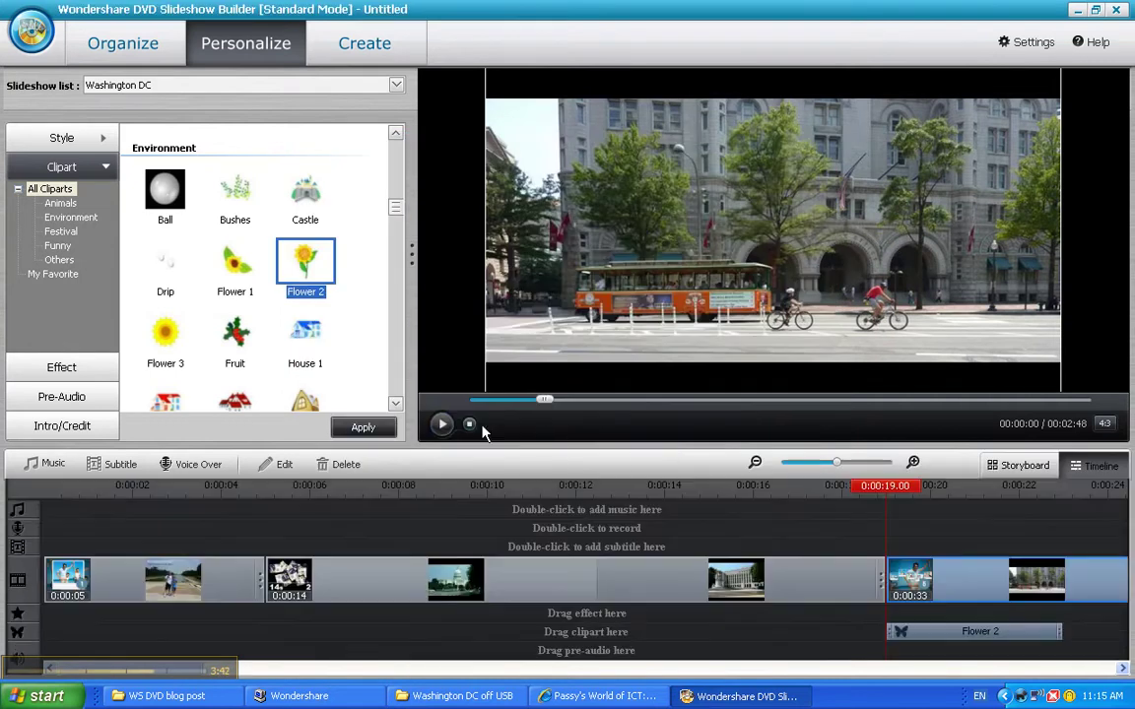
Step: Play the preview to check the sunflower clipart on the Collage03 group
left_click(445, 427)
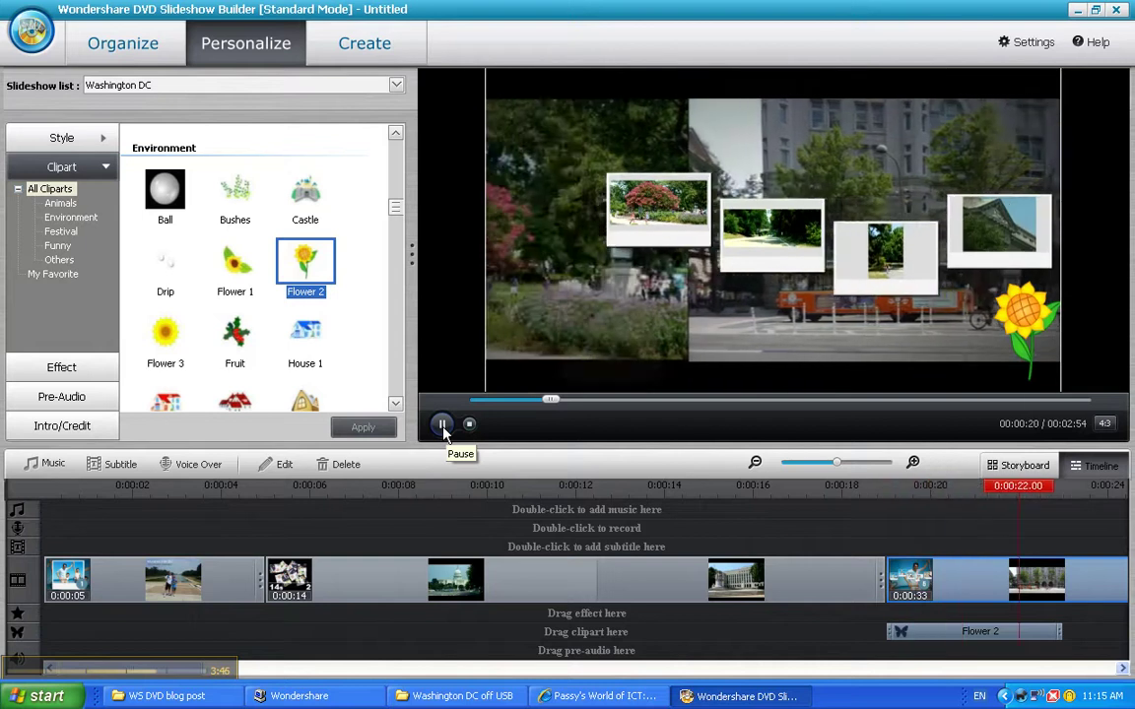
left_click(469, 426)
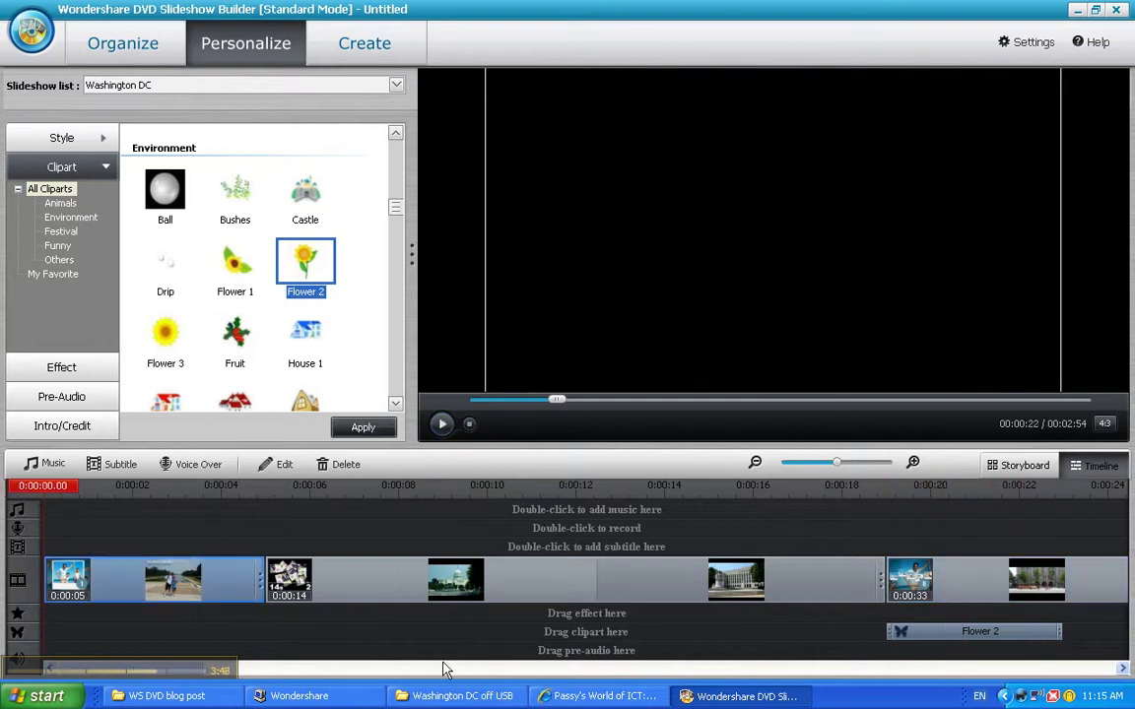
left_click_drag(236, 673, 609, 676)
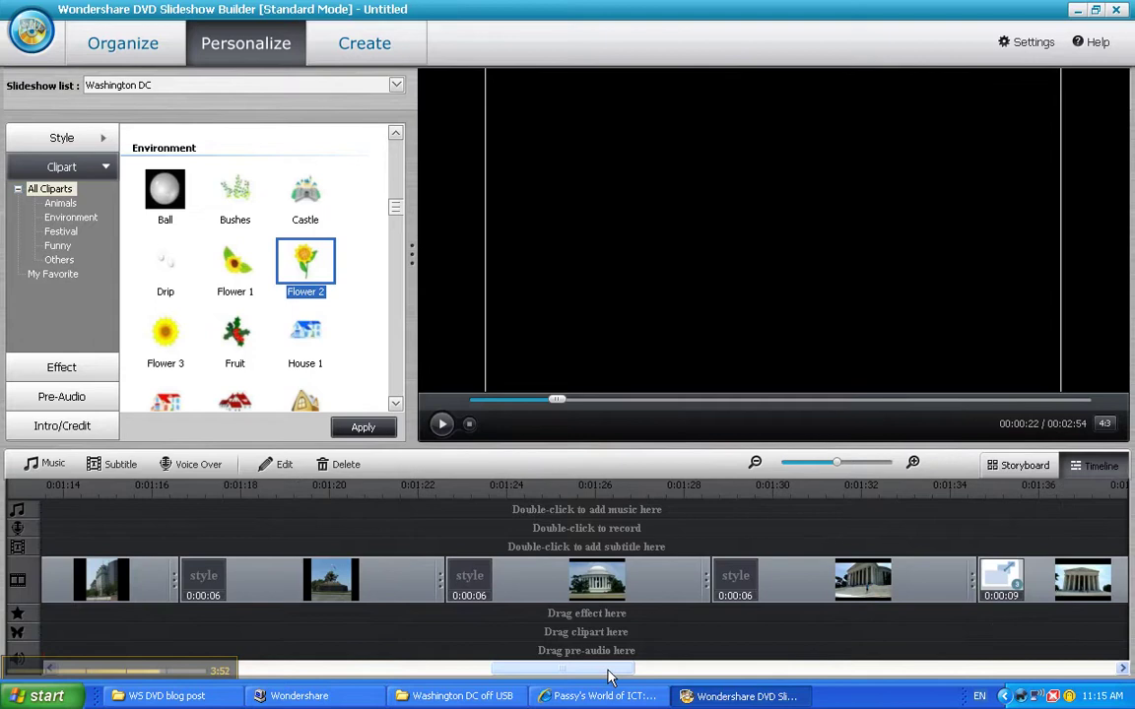
Step: Apply the Bright Stars 1 effect to the Freedom Plaza photo clip at 0:00:58
left_click_drag(605, 678, 470, 674)
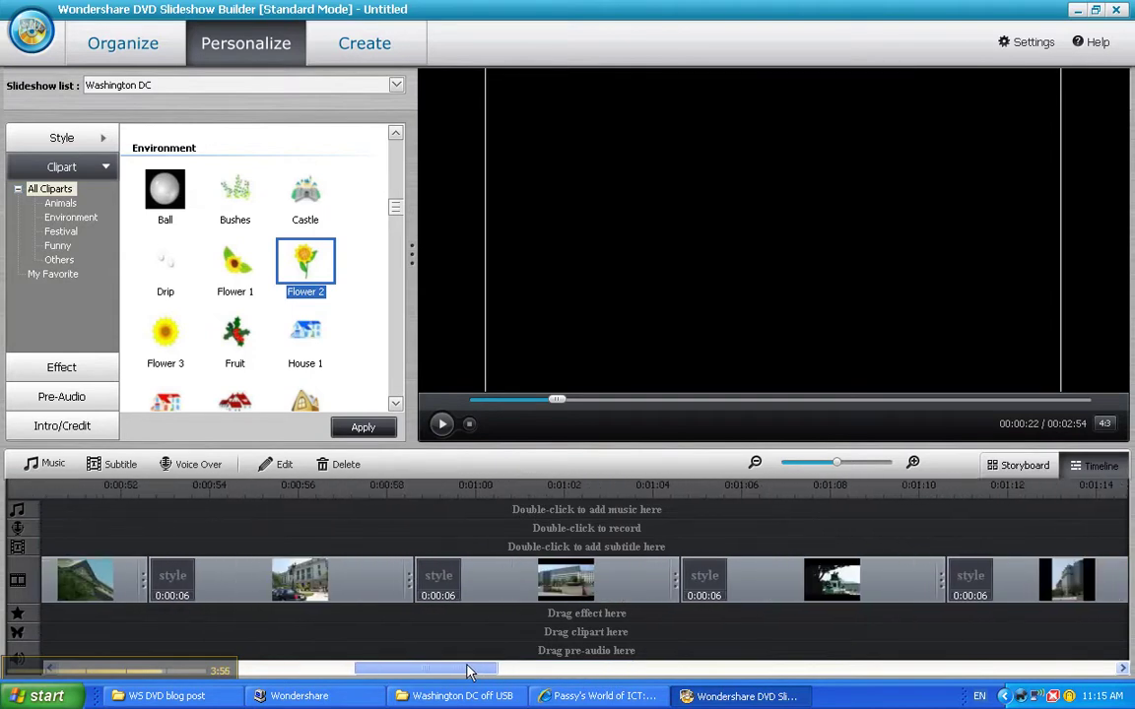
left_click(559, 587)
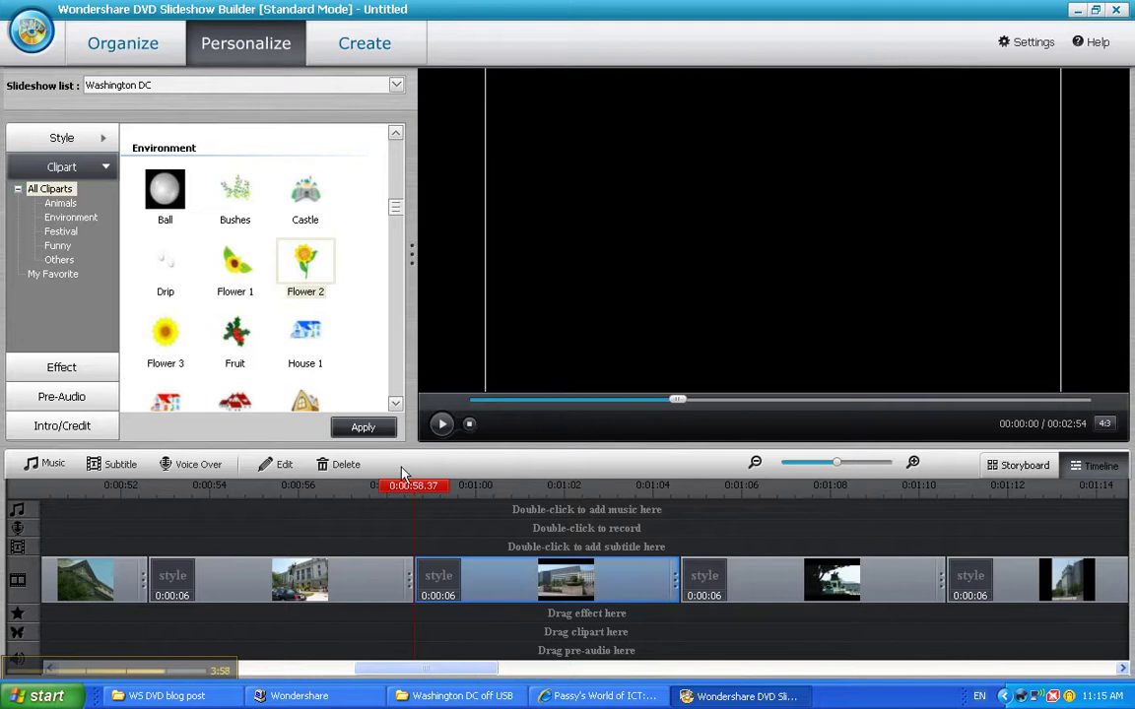
left_click(65, 368)
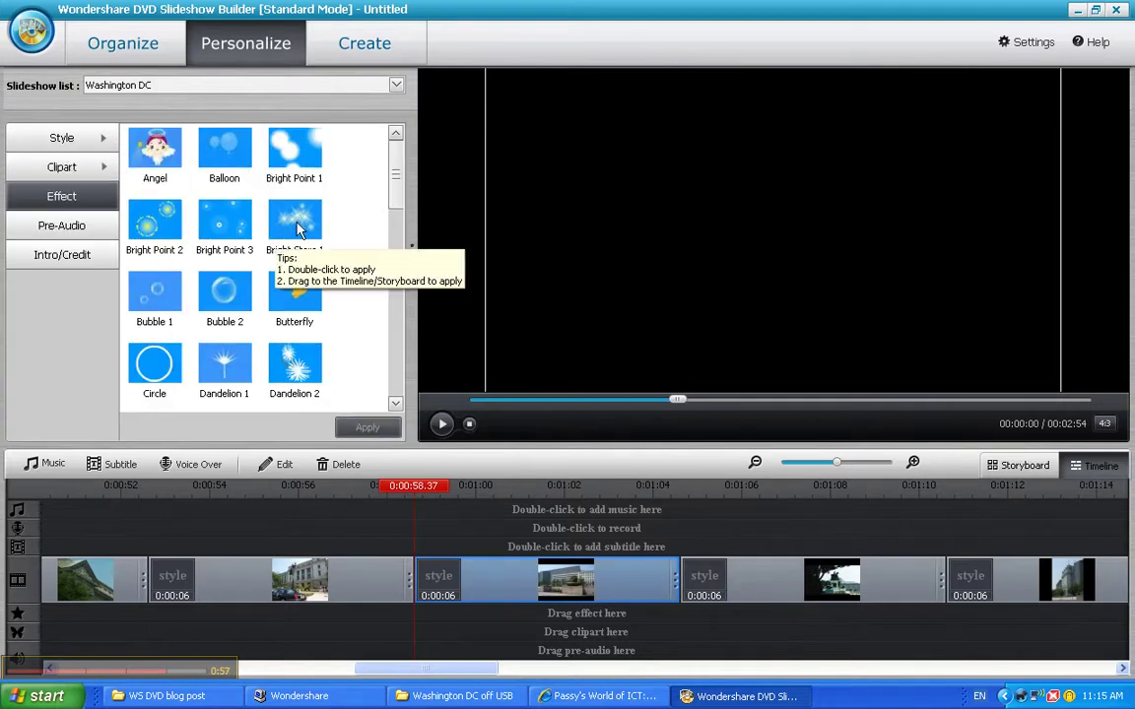
left_click(295, 221)
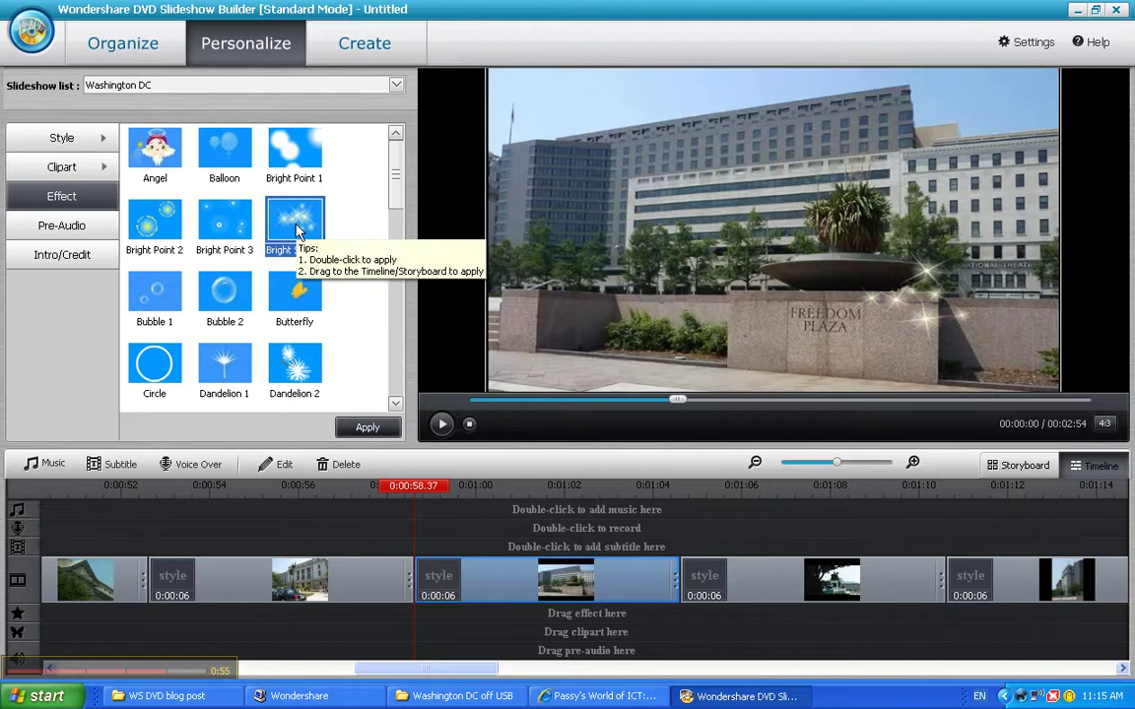
left_click(368, 428)
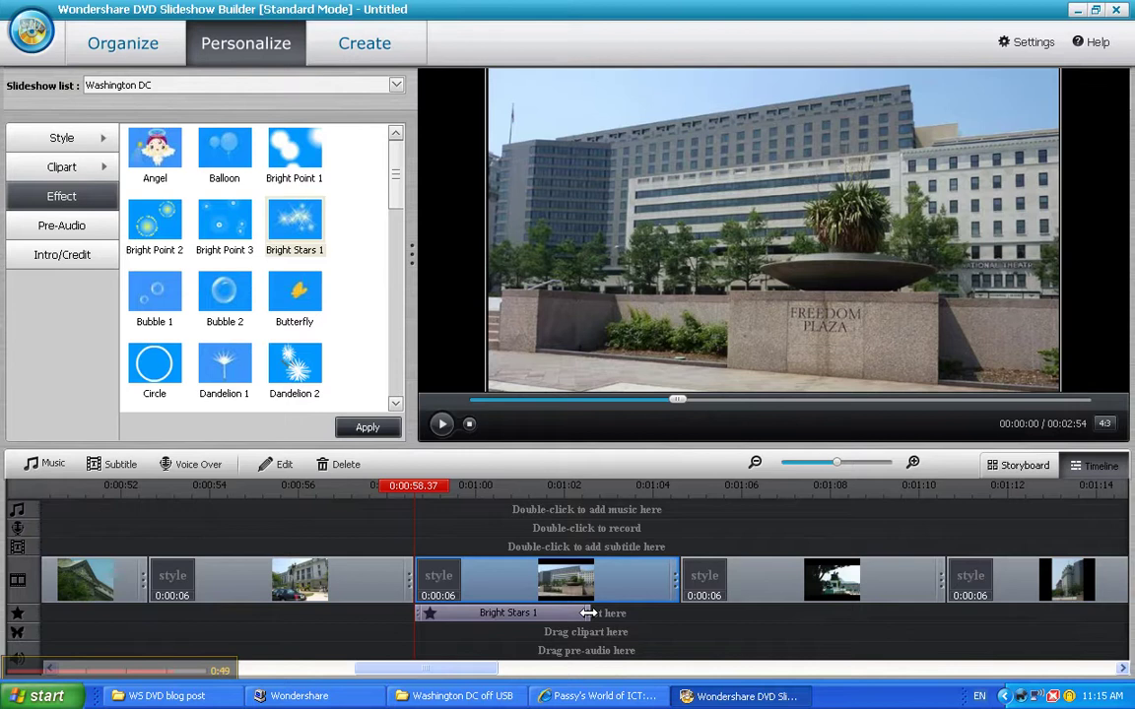
Step: Stretch Bright Stars 1 to its clip's end and extend Flower 2 to about 0:00:50 across Collage03
left_click_drag(588, 613, 637, 611)
left_click_drag(338, 671, 264, 650)
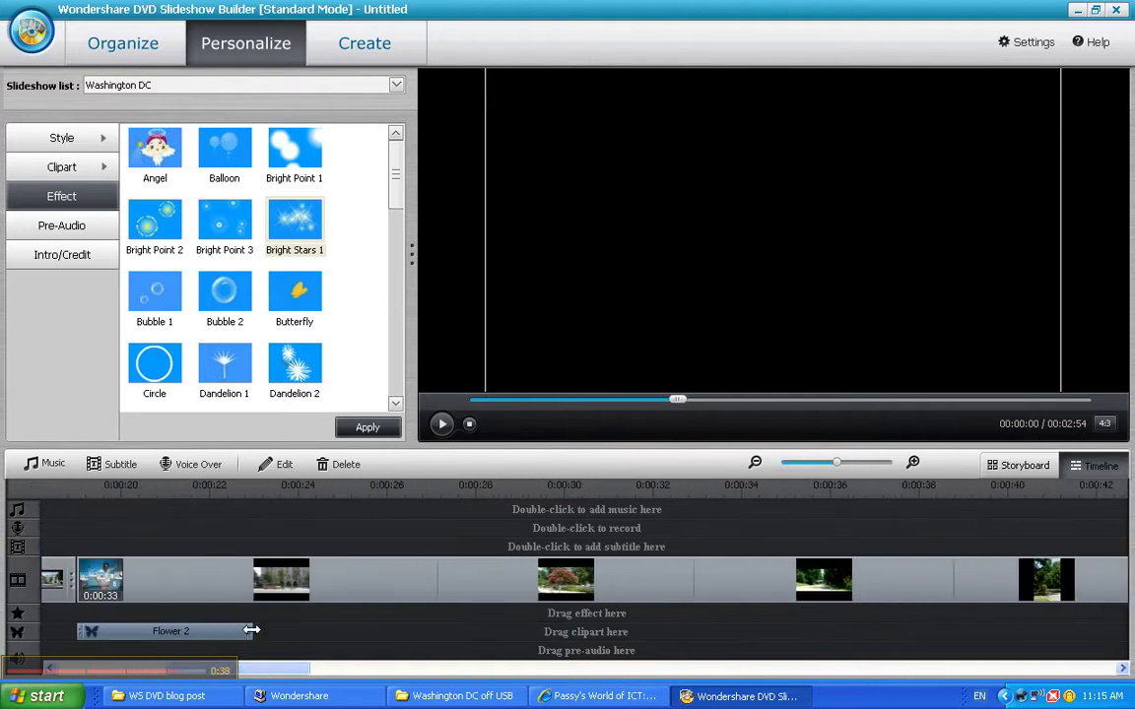
left_click_drag(257, 630, 1126, 629)
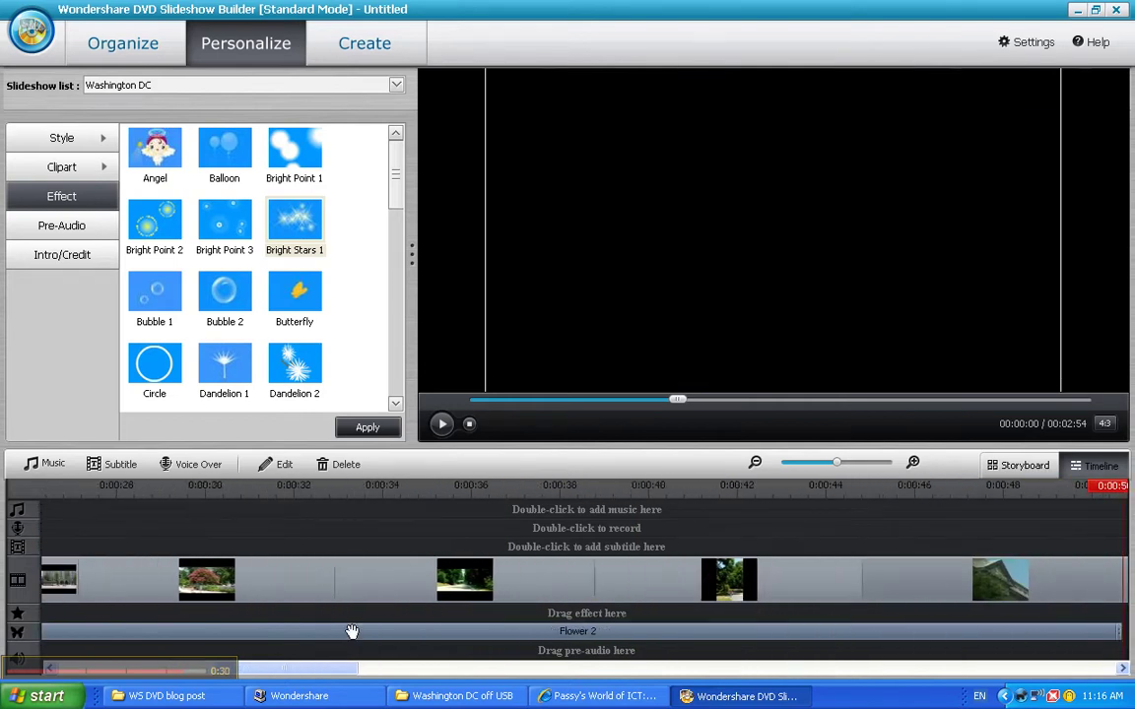